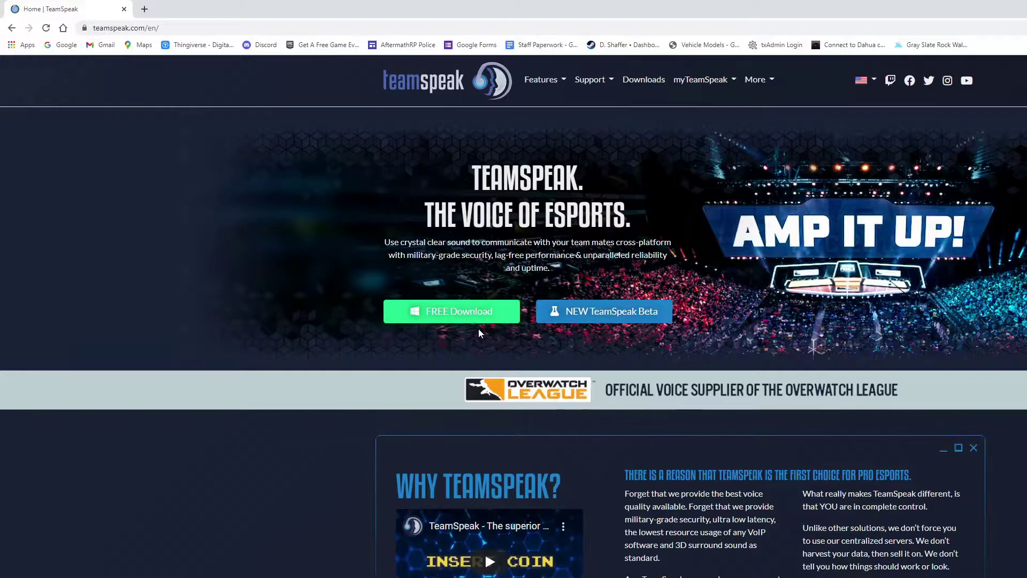
Download the free TeamSpeak 3 client installer from Chrome and run it to start the setup wizard.
{"action": "left_click", "coordinate": [453, 320]}
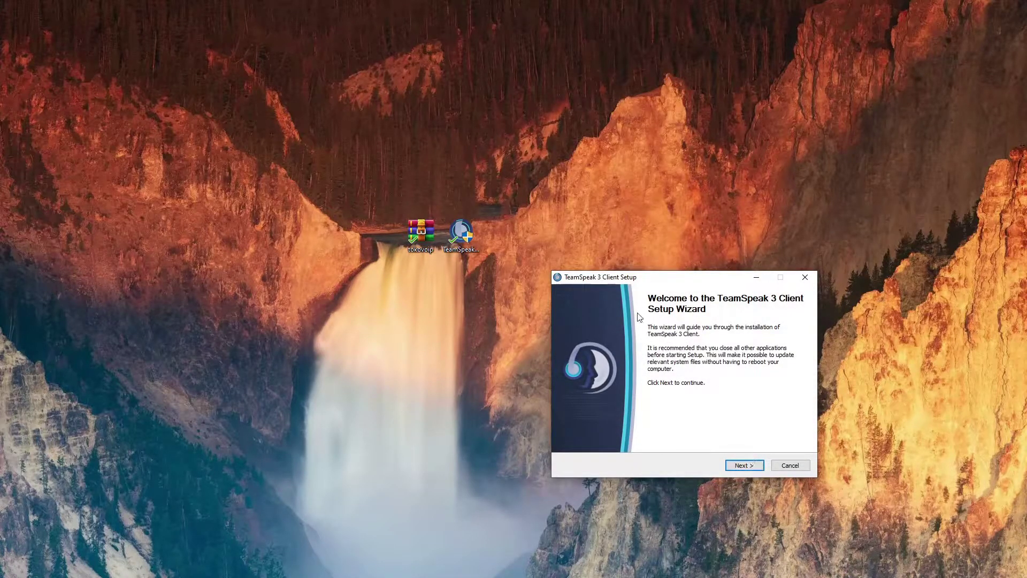
Install TeamSpeak 3 for anyone into C:\Program Files\TeamSpeak 3 Client, accepting the license and skipping Overwolf.
{"action": "left_click", "coordinate": [750, 473]}
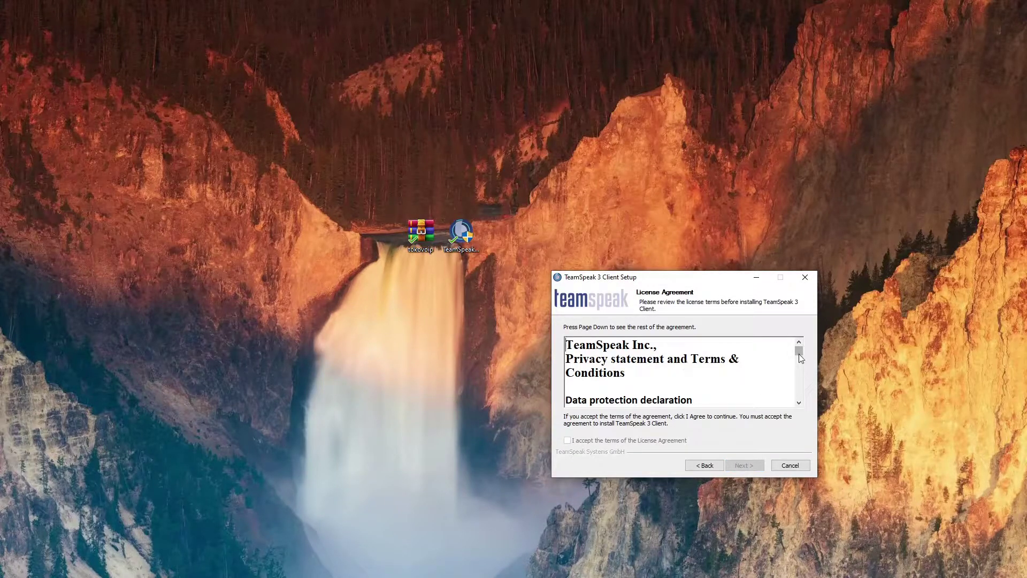
{"action": "left_click_drag", "start_coordinate": [798, 354], "coordinate": [811, 405]}
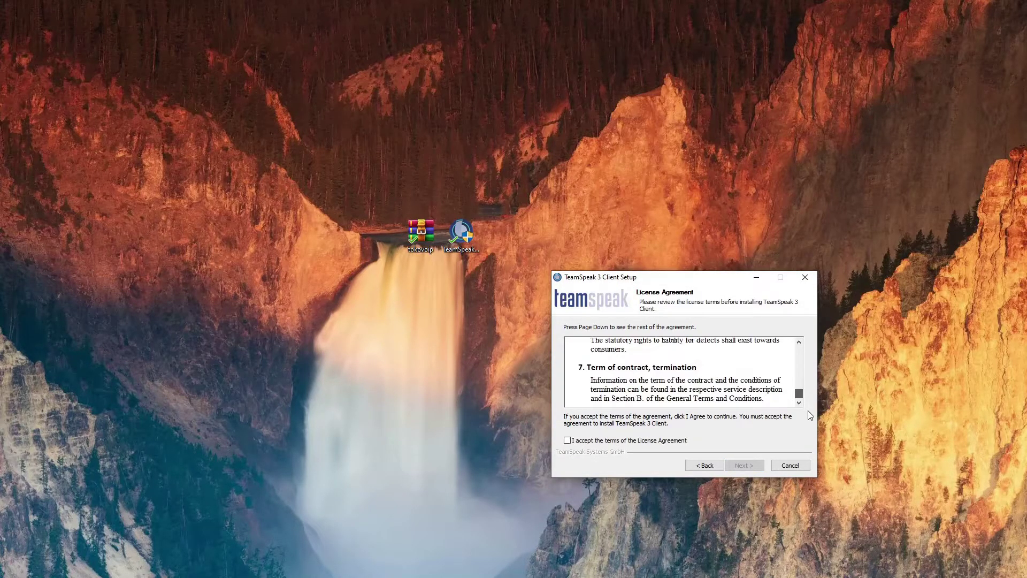
{"action": "left_click", "coordinate": [567, 440]}
{"action": "left_click", "coordinate": [745, 465]}
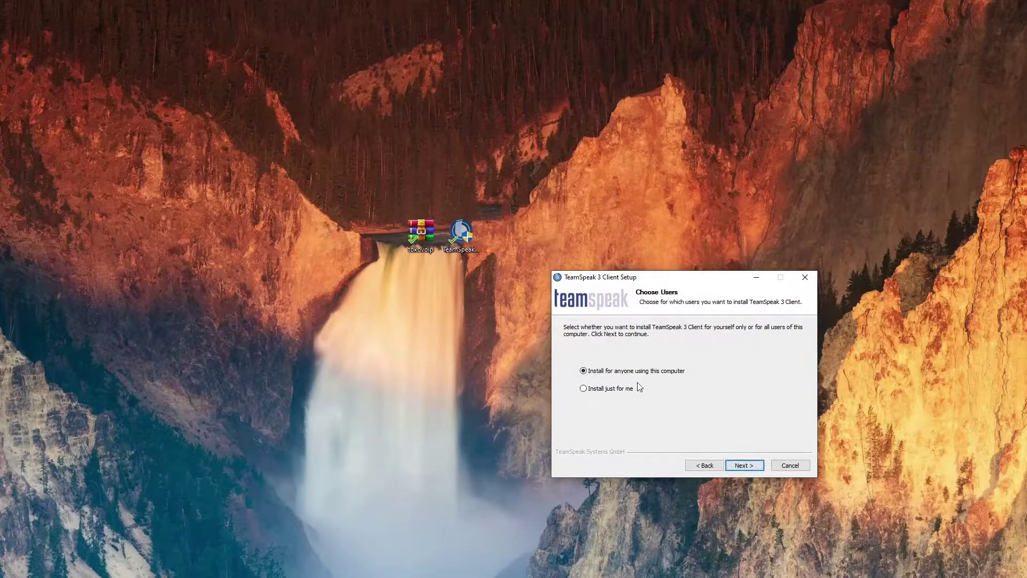
{"action": "left_click", "coordinate": [749, 465]}
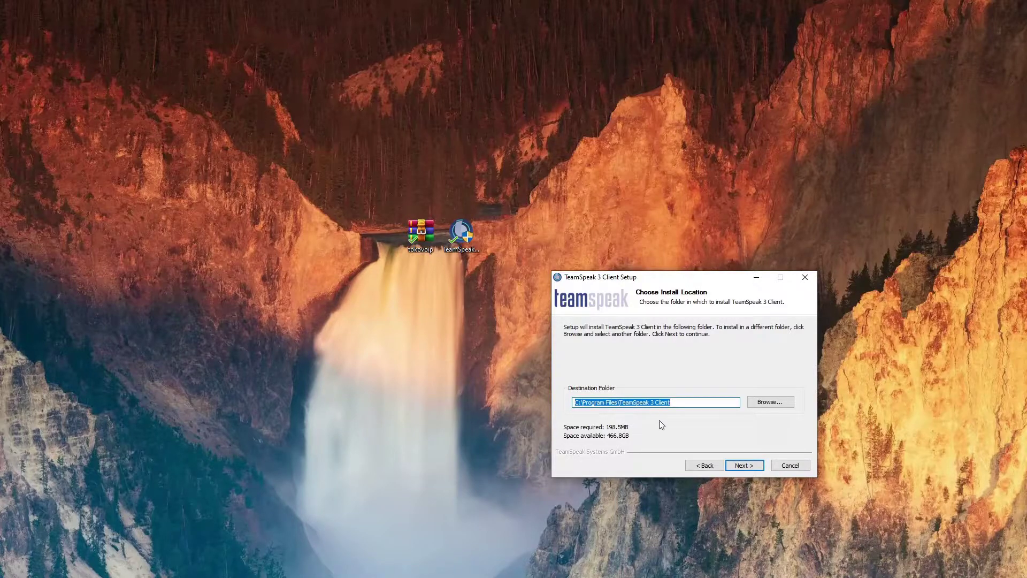
{"action": "left_click", "coordinate": [751, 466]}
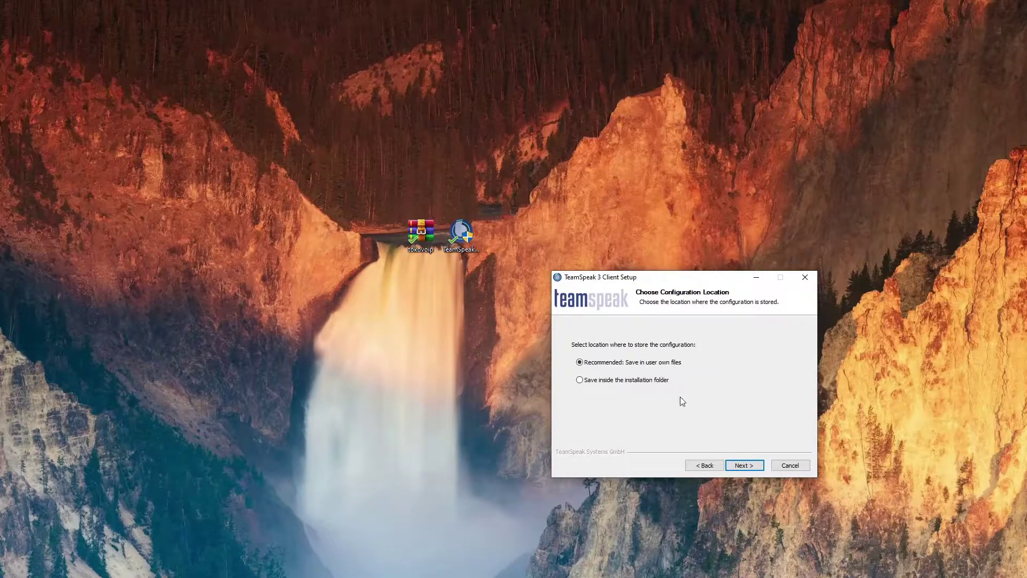
{"action": "left_click", "coordinate": [744, 464]}
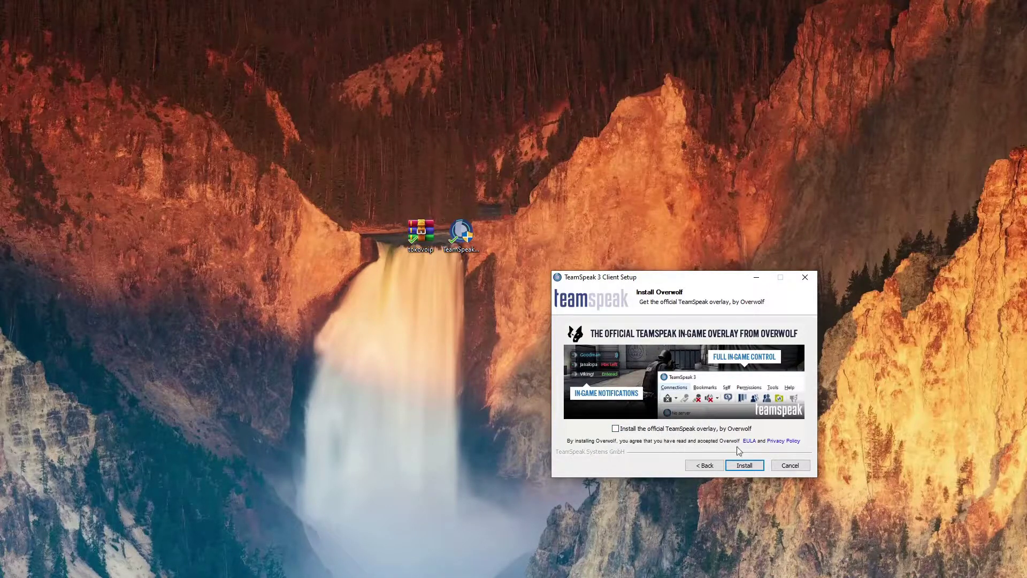
{"action": "left_click", "coordinate": [744, 465]}
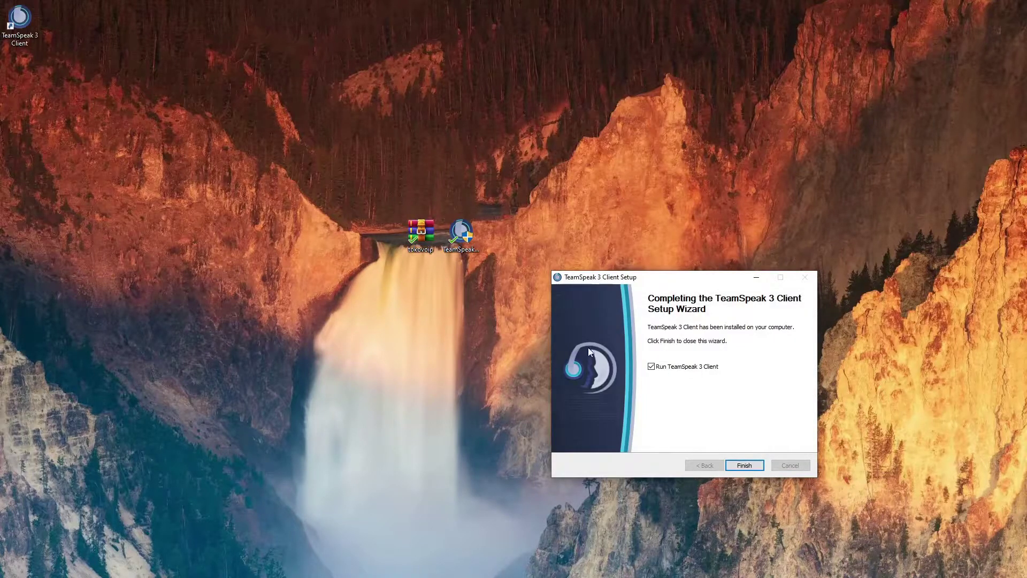
Finish setup, accept the client's license agreement pages and dismiss the introduction window.
{"action": "left_click", "coordinate": [747, 466]}
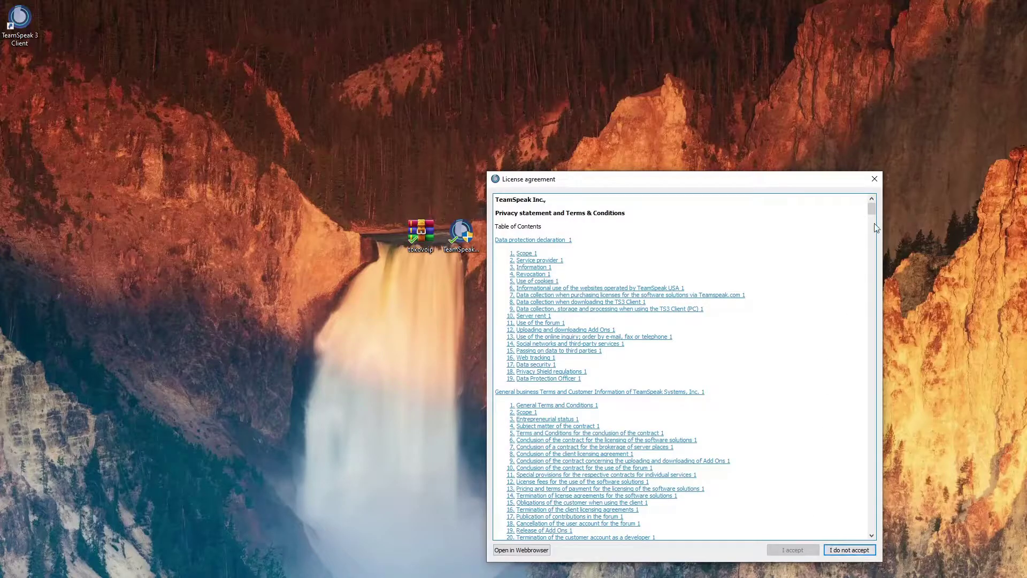
{"action": "left_click_drag", "start_coordinate": [872, 211], "coordinate": [878, 490]}
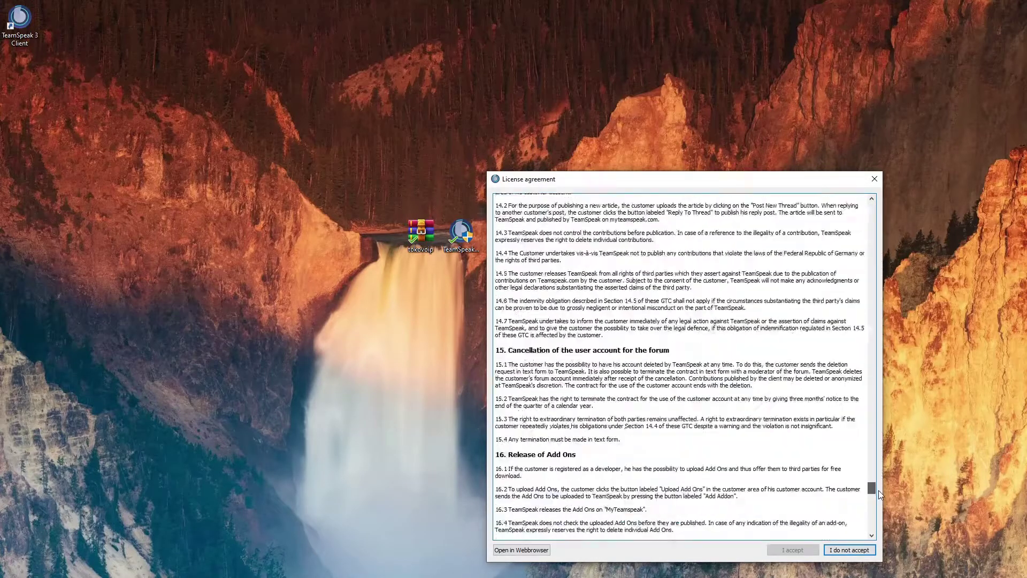
{"action": "left_click", "coordinate": [793, 550]}
{"action": "left_click", "coordinate": [793, 549]}
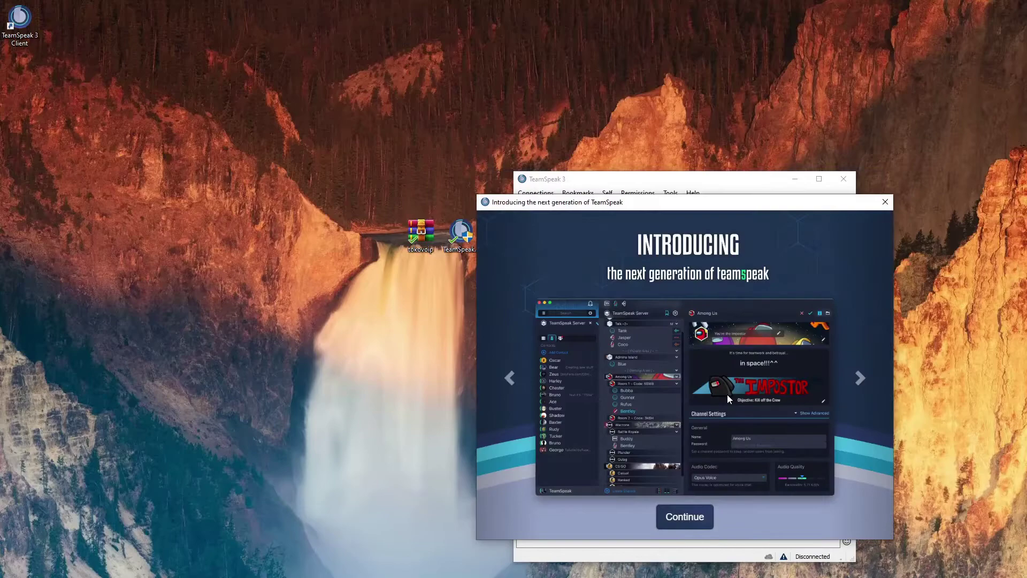
{"action": "left_click", "coordinate": [889, 204]}
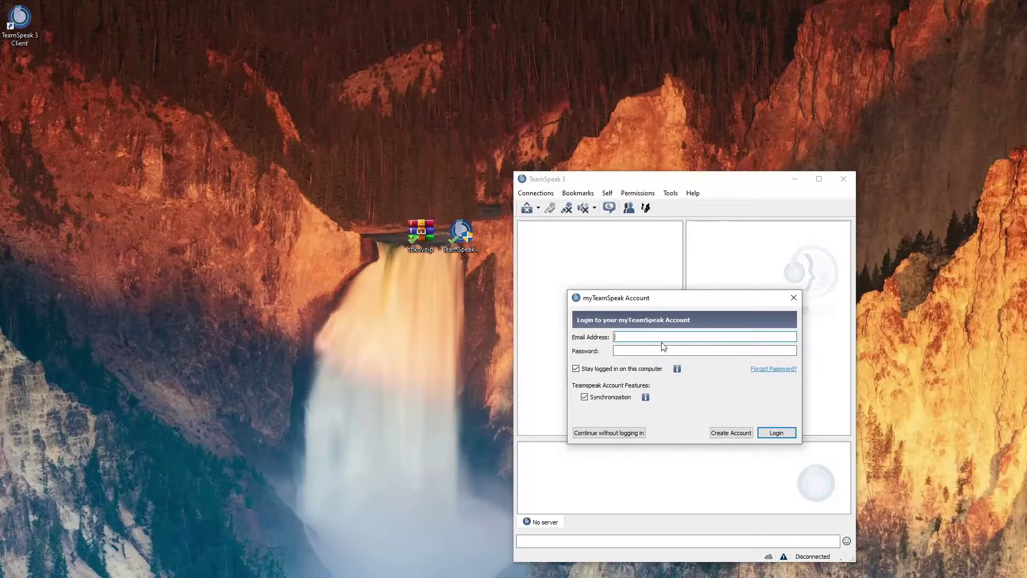
Continue without logging into myTeamSpeak and set a nickname.
{"action": "left_click", "coordinate": [617, 435]}
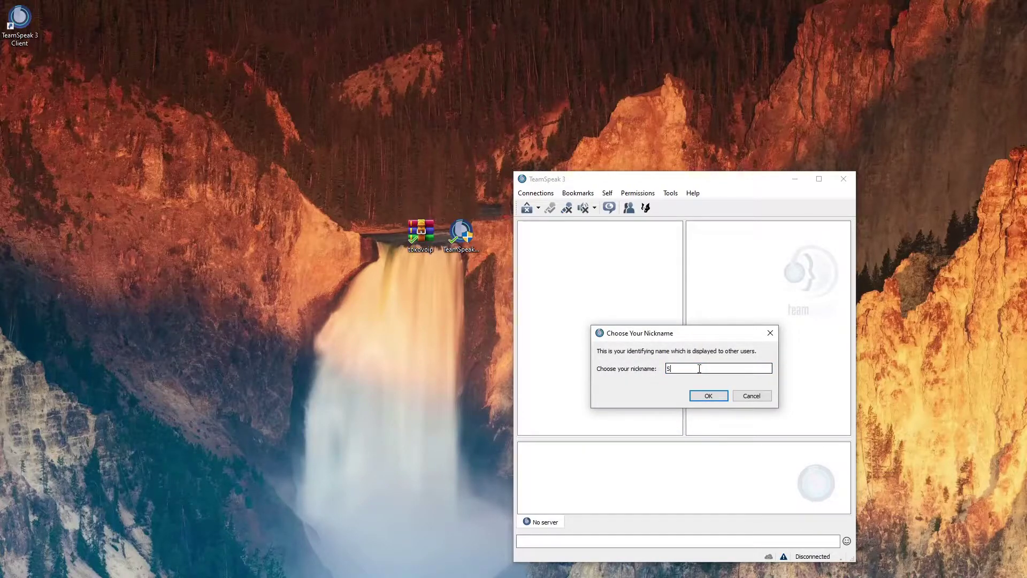
{"action": "type", "text": "Shafie"}
{"action": "left_click", "coordinate": [711, 396]}
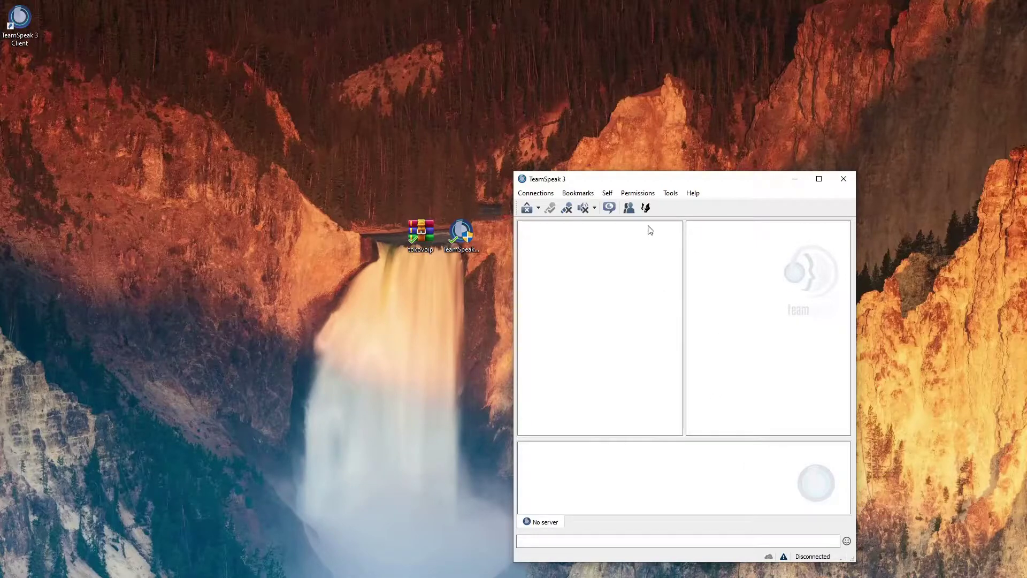
Select Chat Mic (TC-Helicon GoXLR) as the capture device in Options > Capture.
{"action": "left_click", "coordinate": [671, 196]}
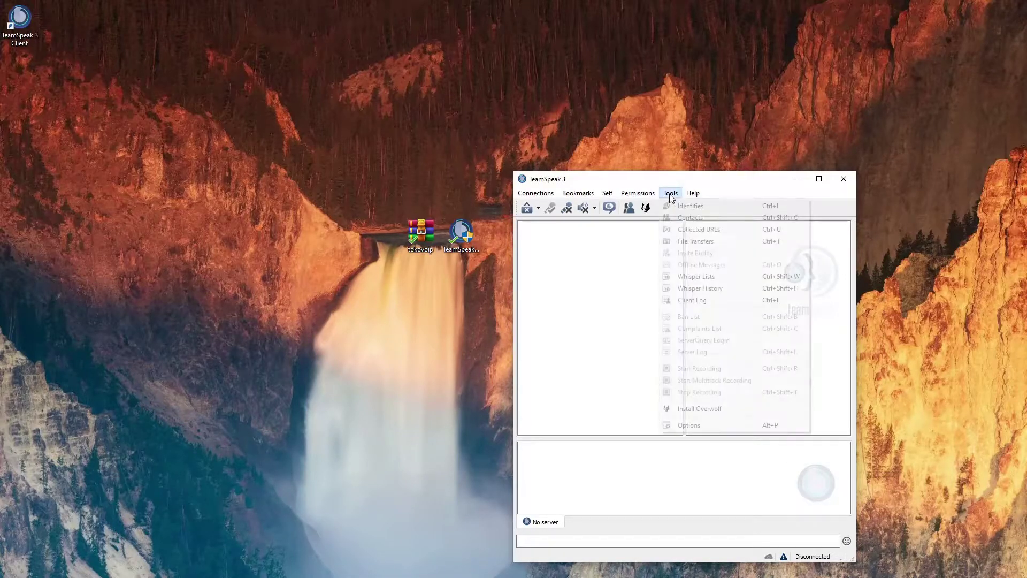
{"action": "left_click", "coordinate": [712, 425]}
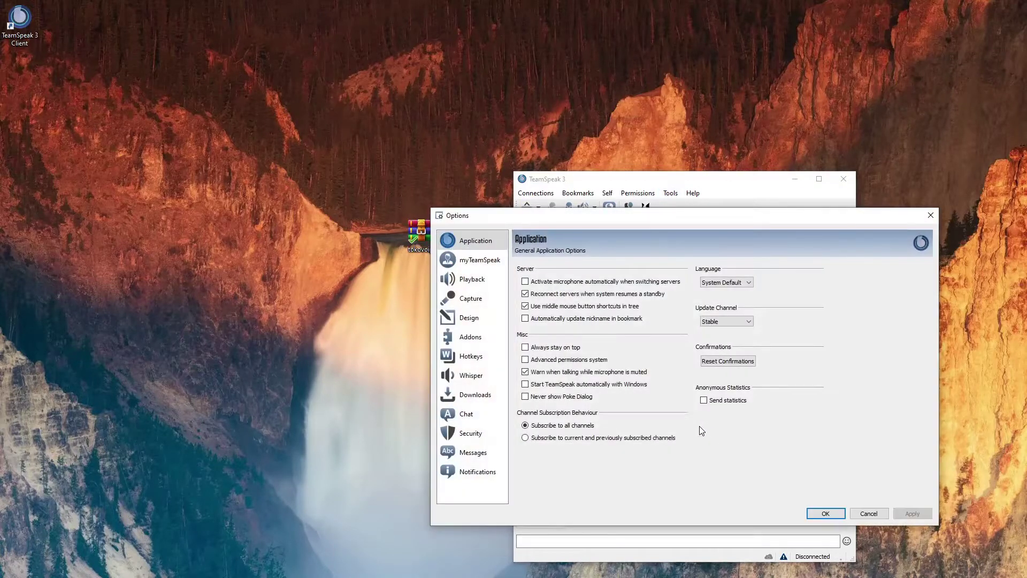
{"action": "left_click", "coordinate": [473, 302]}
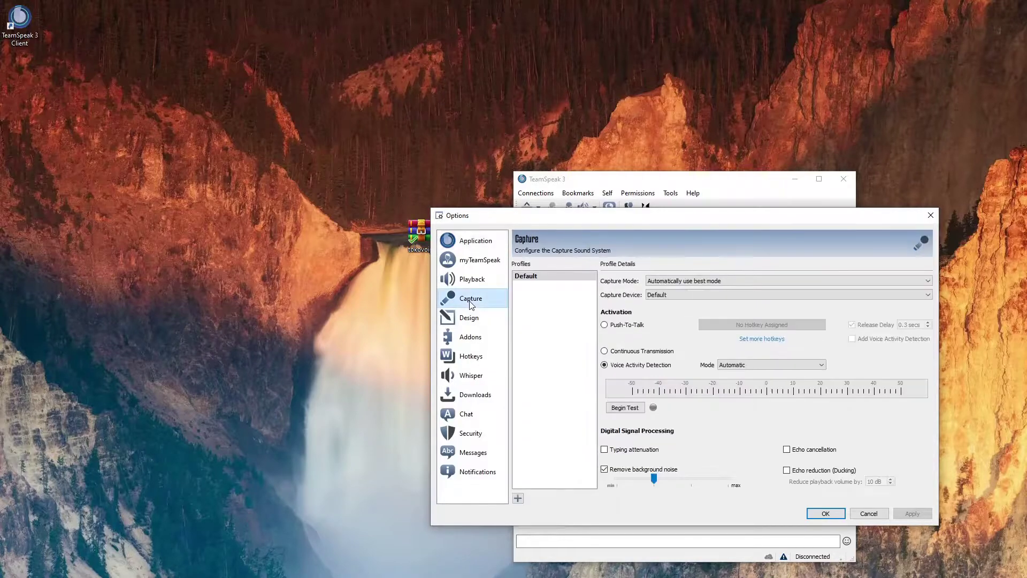
{"action": "left_click", "coordinate": [652, 294]}
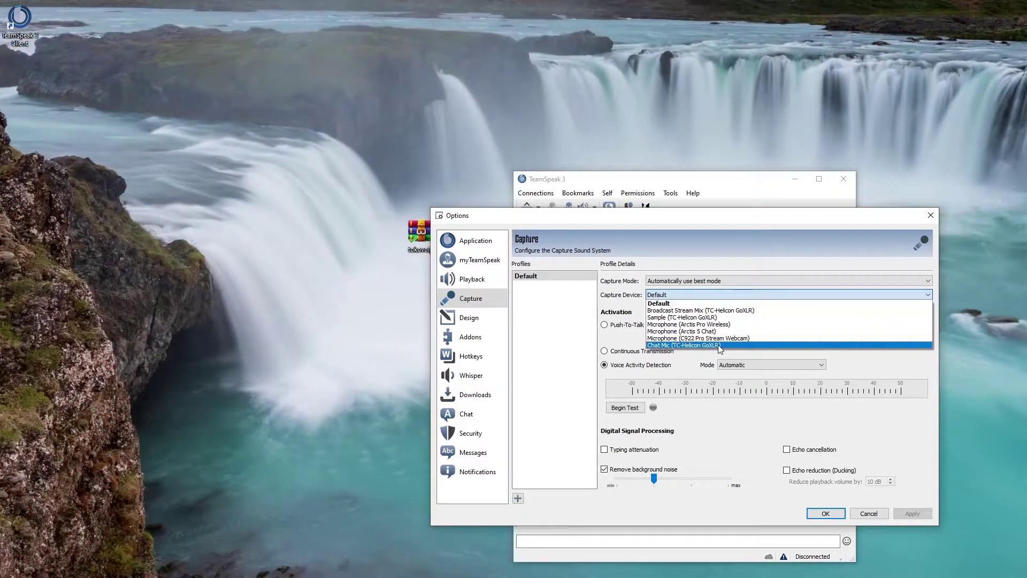
{"action": "left_click", "coordinate": [719, 348]}
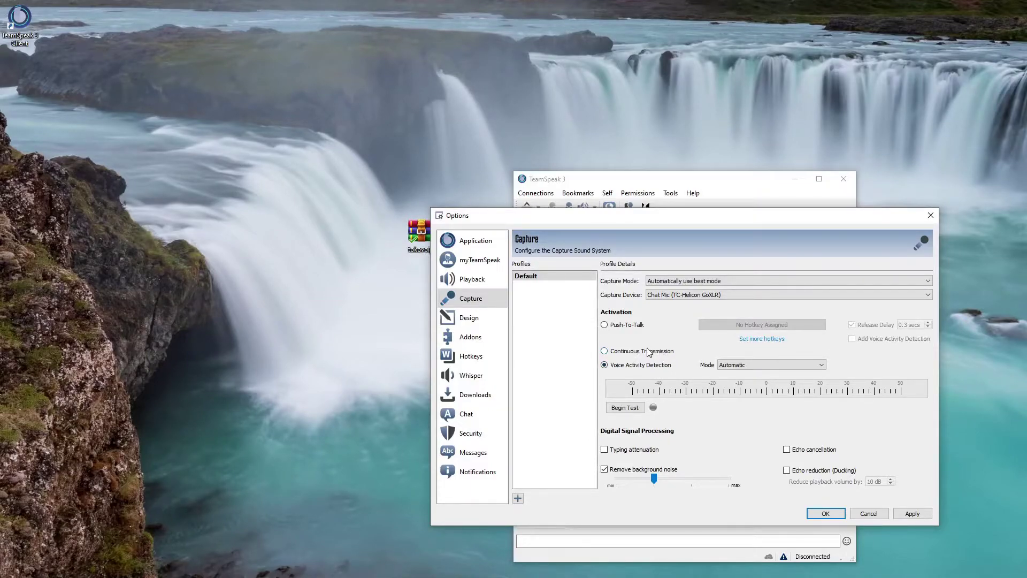
Switch voice activation to Push-To-Talk with N as the hotkey.
{"action": "left_click", "coordinate": [606, 325]}
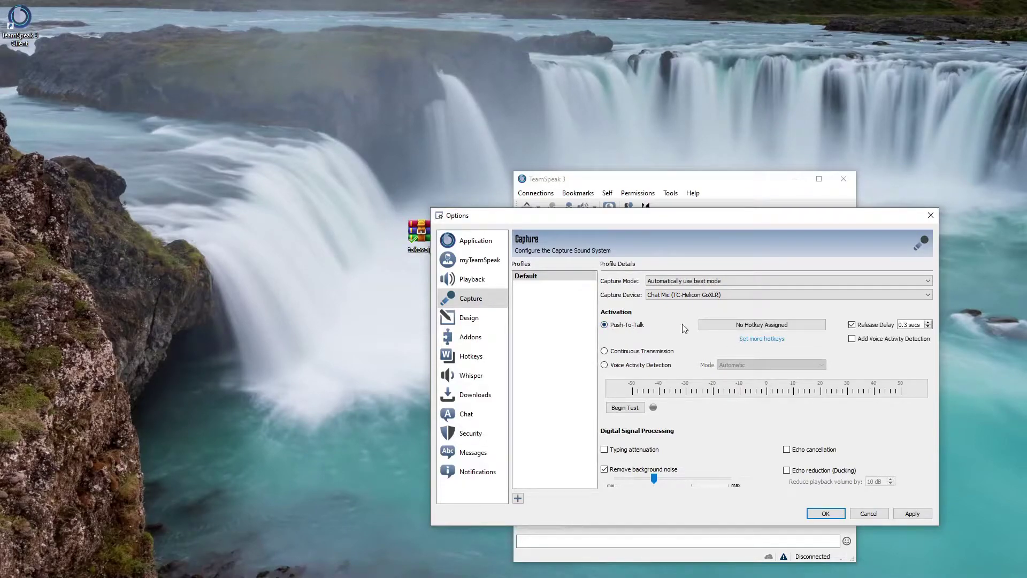
{"action": "left_click", "coordinate": [741, 329]}
{"action": "key", "text": "n"}
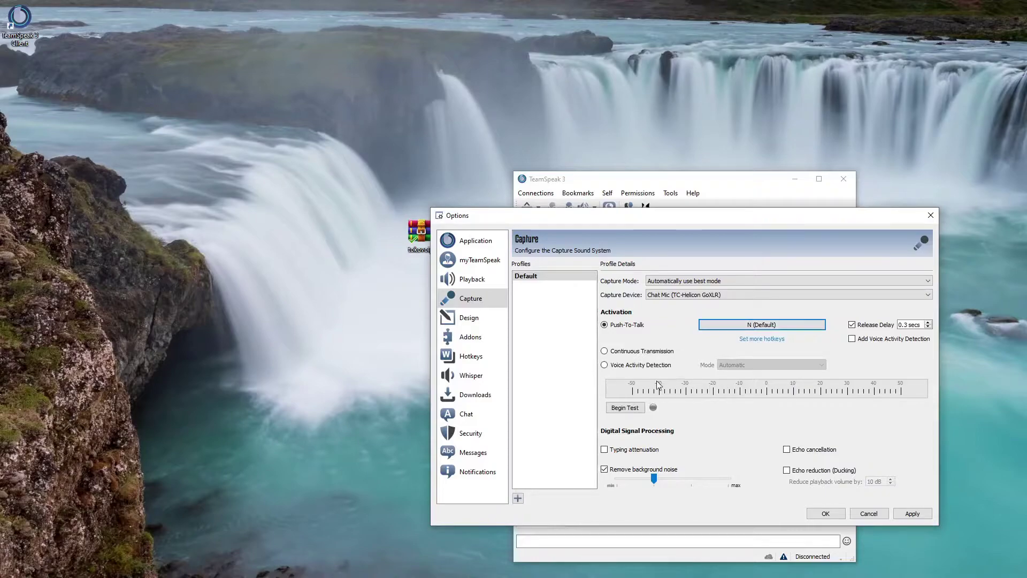
Test the microphone using the N push-to-talk key and apply the capture settings.
{"action": "left_click", "coordinate": [636, 409]}
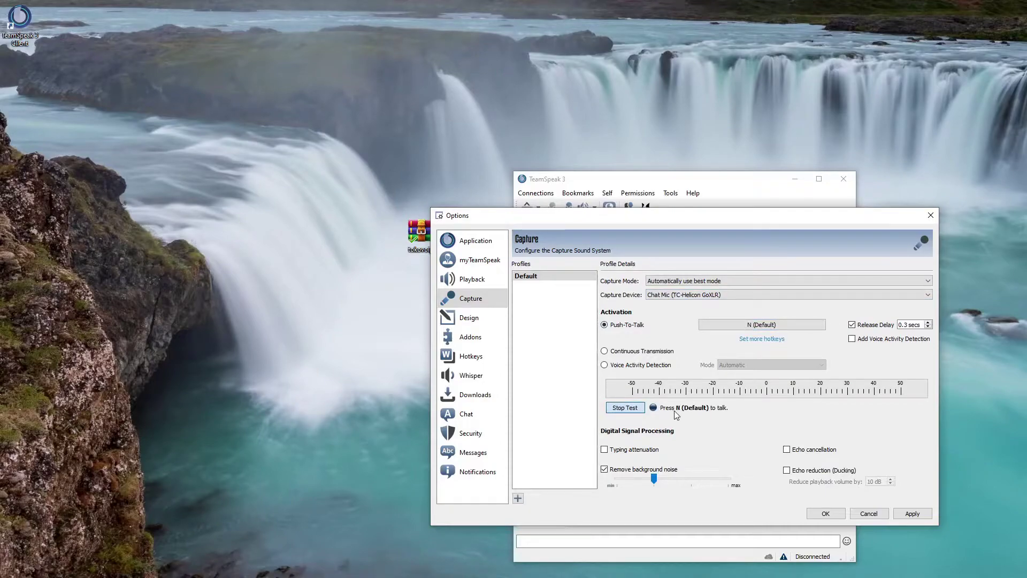
{"action": "key", "text": "n"}
{"action": "left_click", "coordinate": [913, 514]}
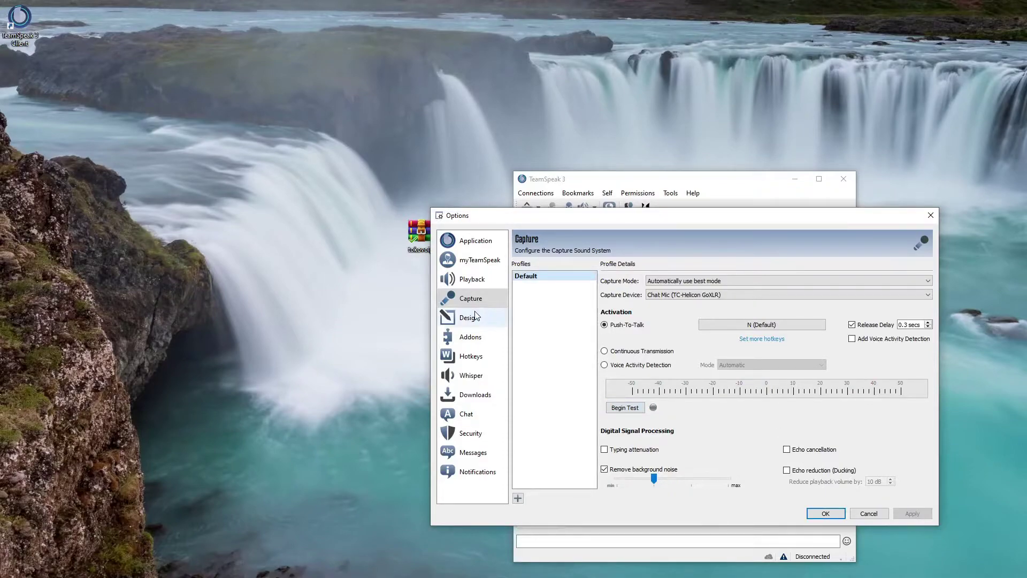
Select Chat (TC-Helicon GoXLR) as the playback device in Options > Playback.
{"action": "left_click", "coordinate": [471, 281]}
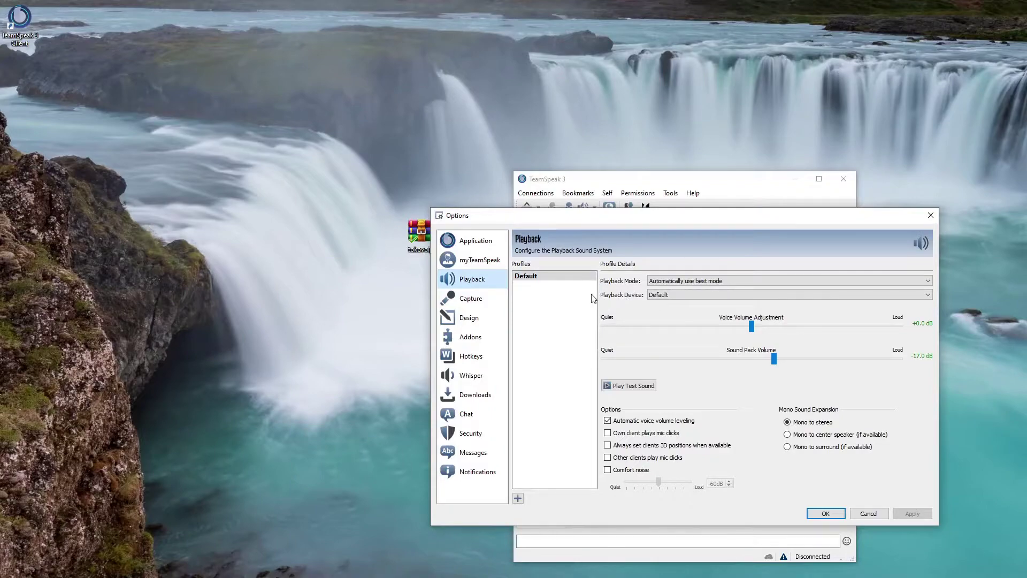
{"action": "left_click", "coordinate": [661, 298]}
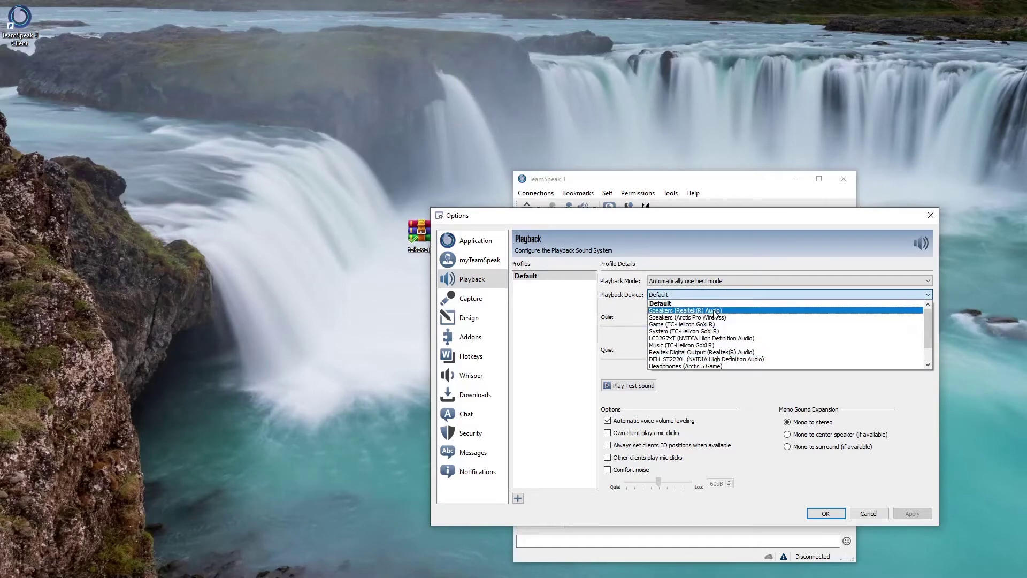
{"action": "scroll", "coordinate": [722, 336], "scroll_direction": "down", "scroll_amount": 1}
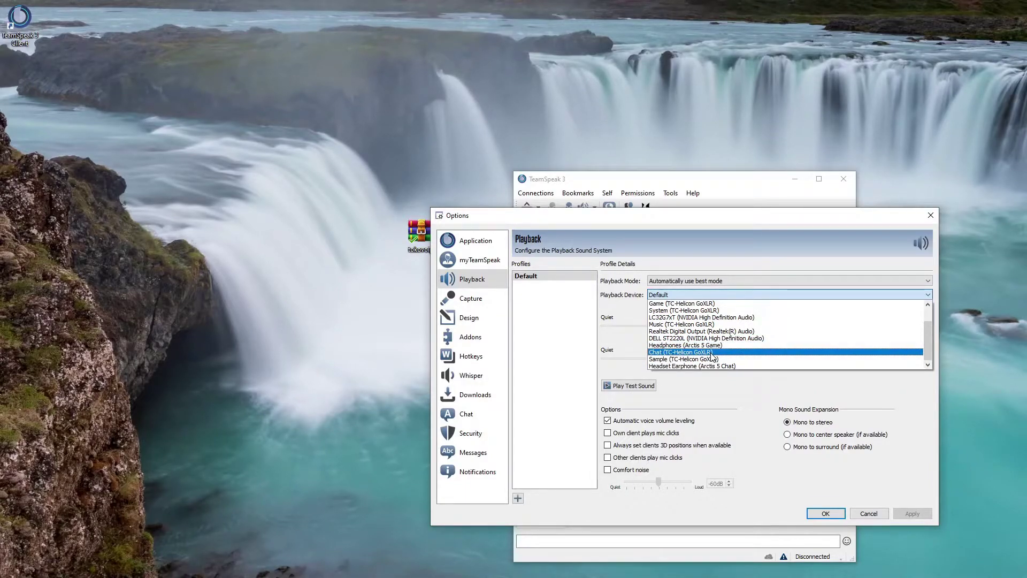
{"action": "left_click", "coordinate": [711, 353]}
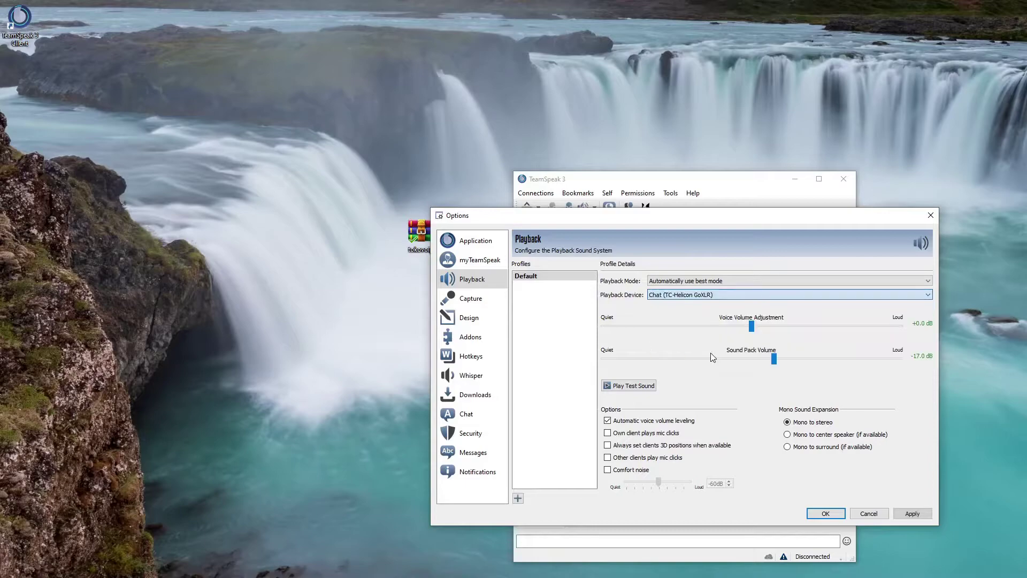
Play and stop the test sound twice to check the playback device.
{"action": "left_click", "coordinate": [640, 391]}
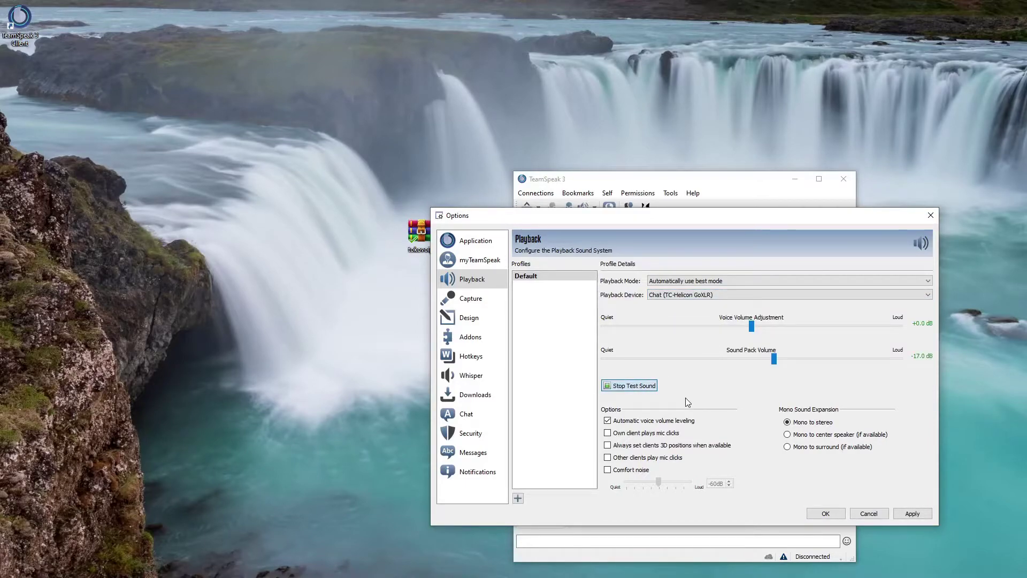
{"action": "left_click", "coordinate": [647, 387]}
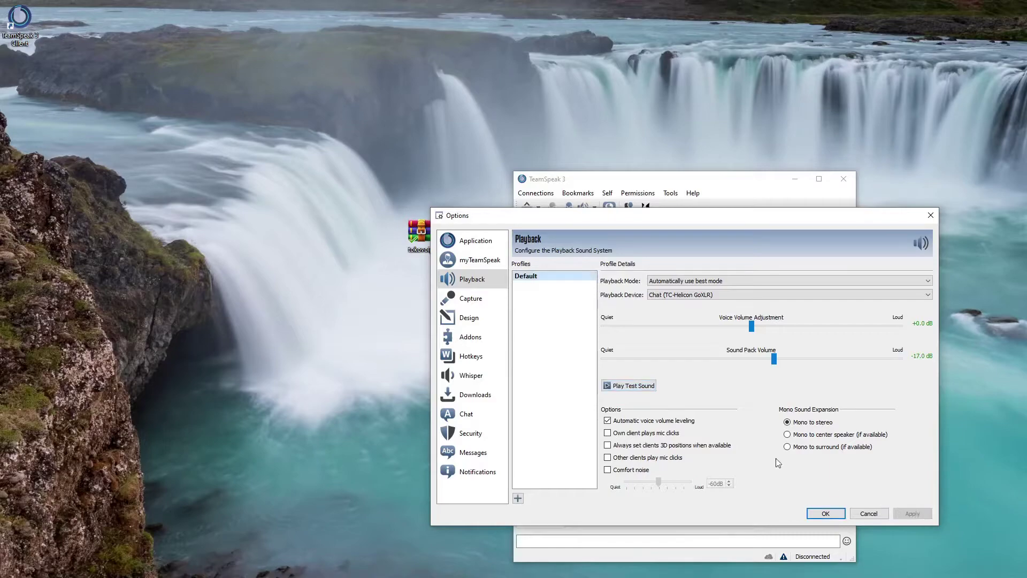
{"action": "left_click", "coordinate": [652, 392]}
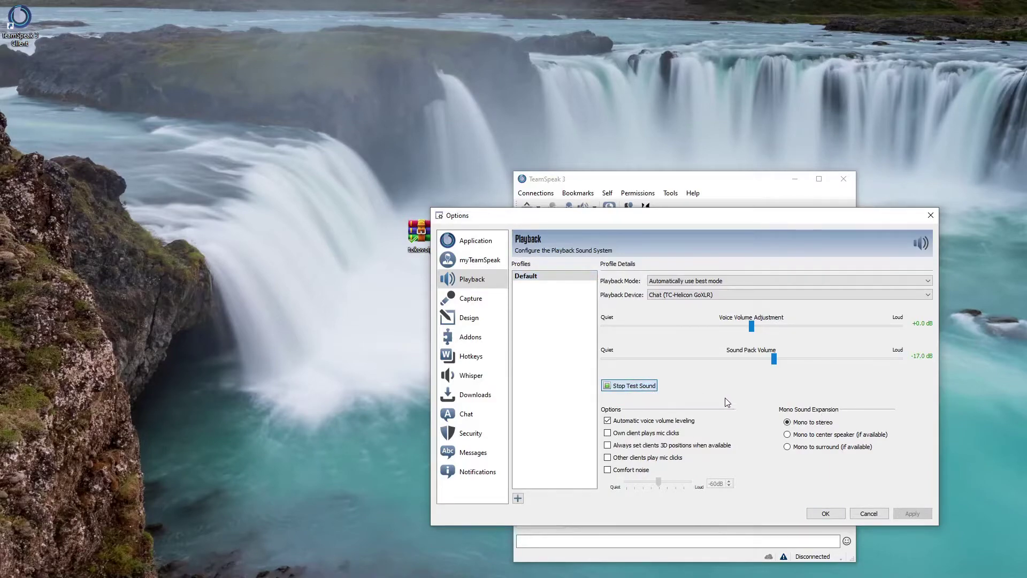
{"action": "left_click", "coordinate": [642, 386]}
Close the TeamSpeak options, then open tokovoip.zip's plugin folder and launch tokovoip-1.5.4.ts3_plugin.
{"action": "left_click", "coordinate": [826, 514]}
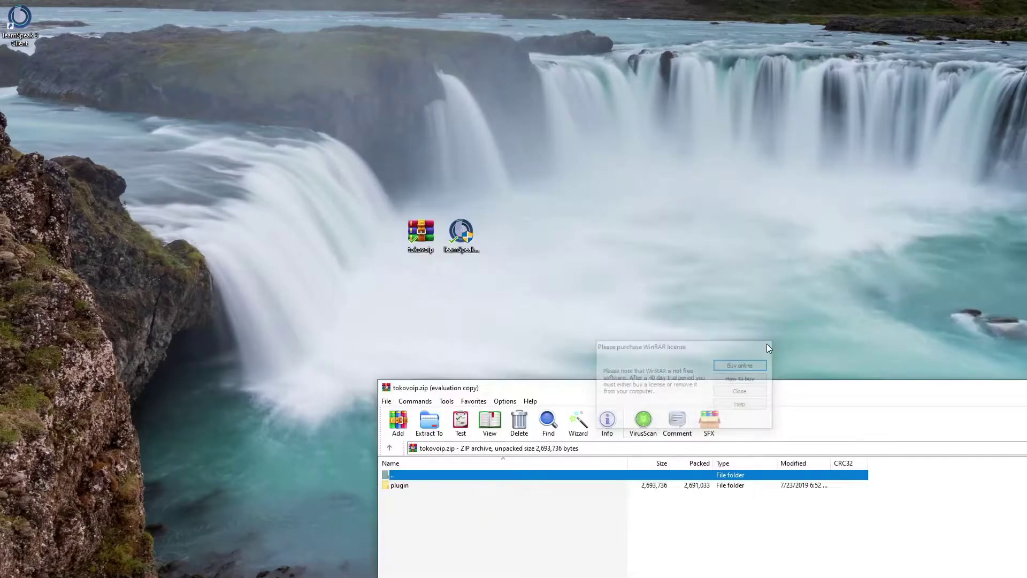
{"action": "left_click_drag", "start_coordinate": [520, 378], "coordinate": [455, 155]}
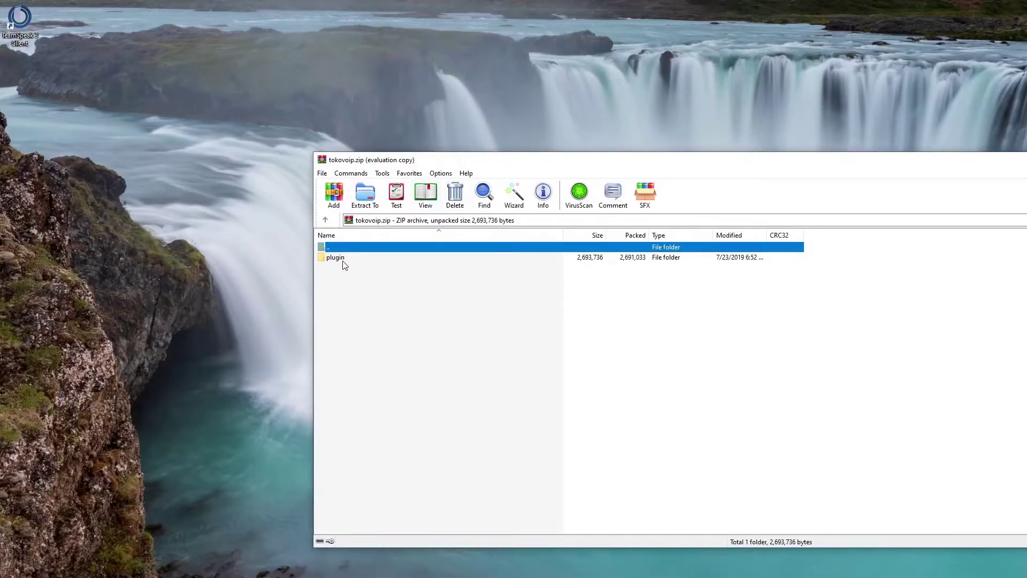
{"action": "double_click", "coordinate": [343, 260]}
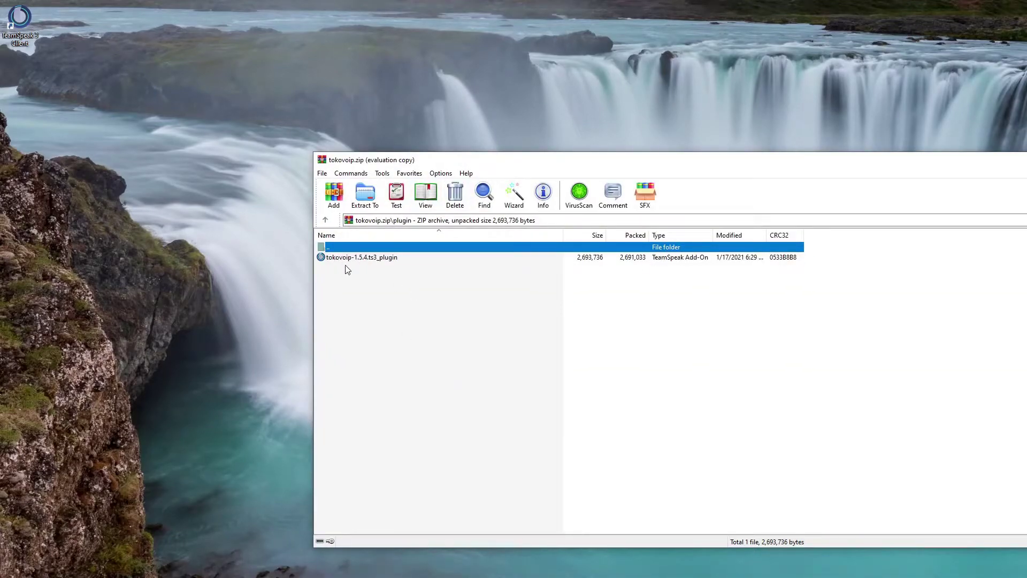
{"action": "left_click", "coordinate": [373, 259]}
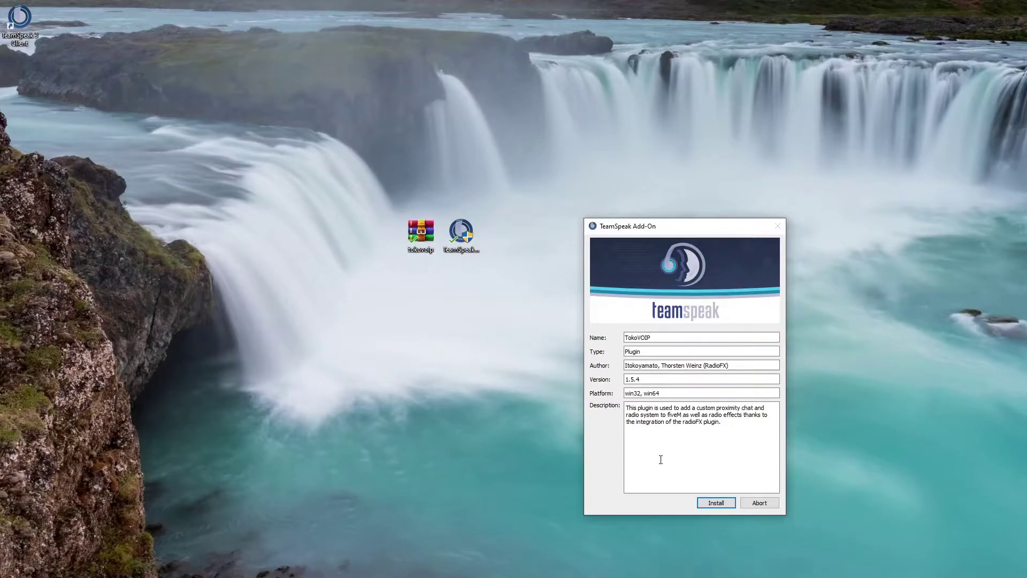
Install the TokoVOIP 1.5.4 add-on, confirming trust for the plugin.
{"action": "left_click", "coordinate": [714, 505]}
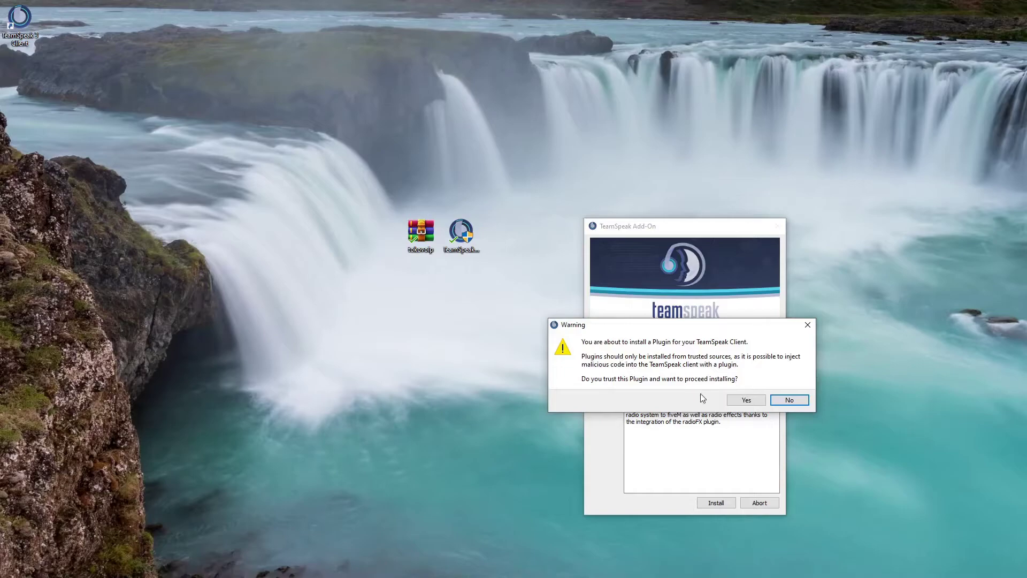
{"action": "left_click", "coordinate": [744, 400]}
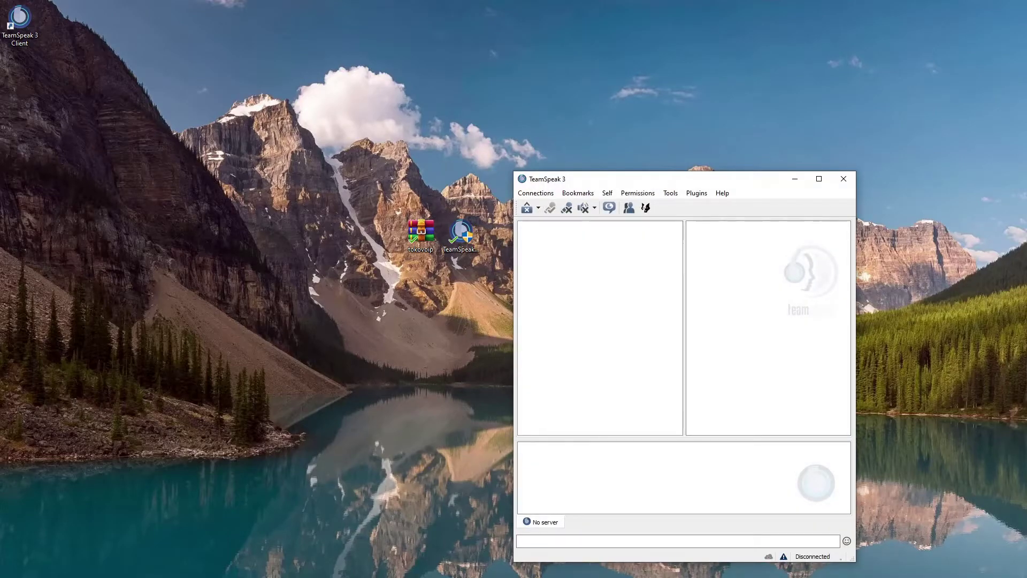
Connect TeamSpeak to the server at 147.135.15.32 from the Discord toko-help instructions.
{"action": "key", "text": "alt+Tab"}
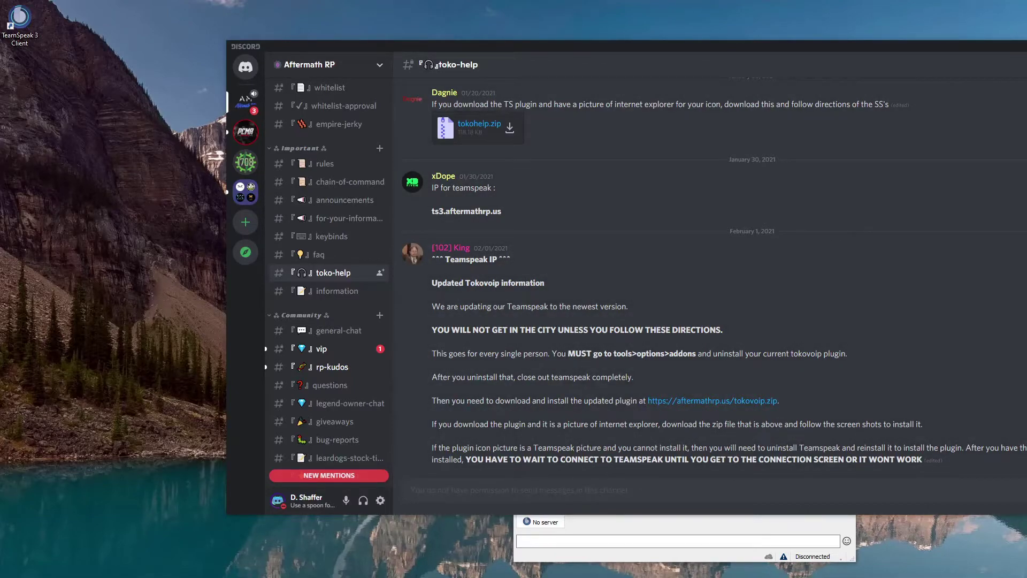
{"action": "key", "text": "alt+F4"}
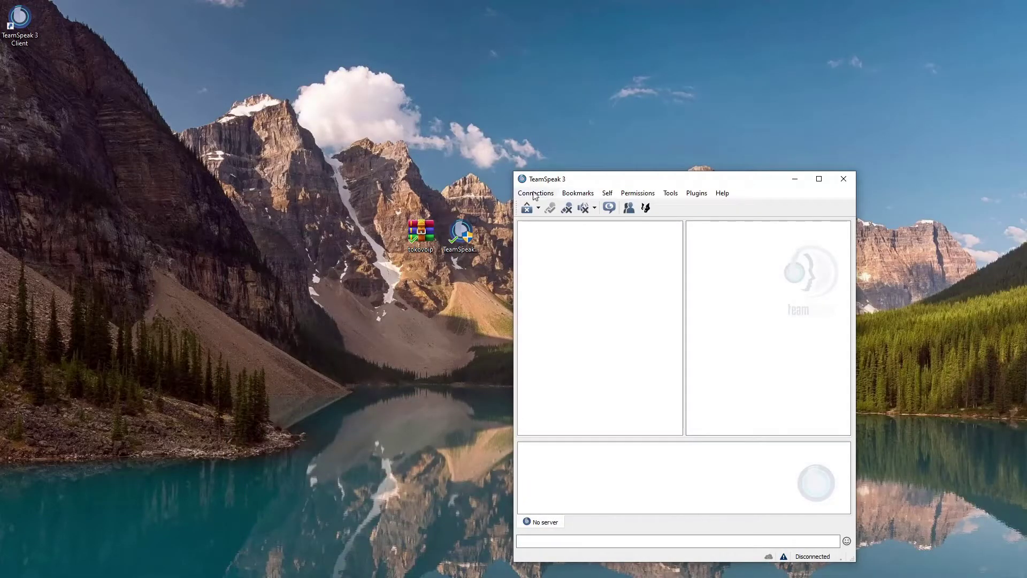
{"action": "left_click", "coordinate": [533, 194]}
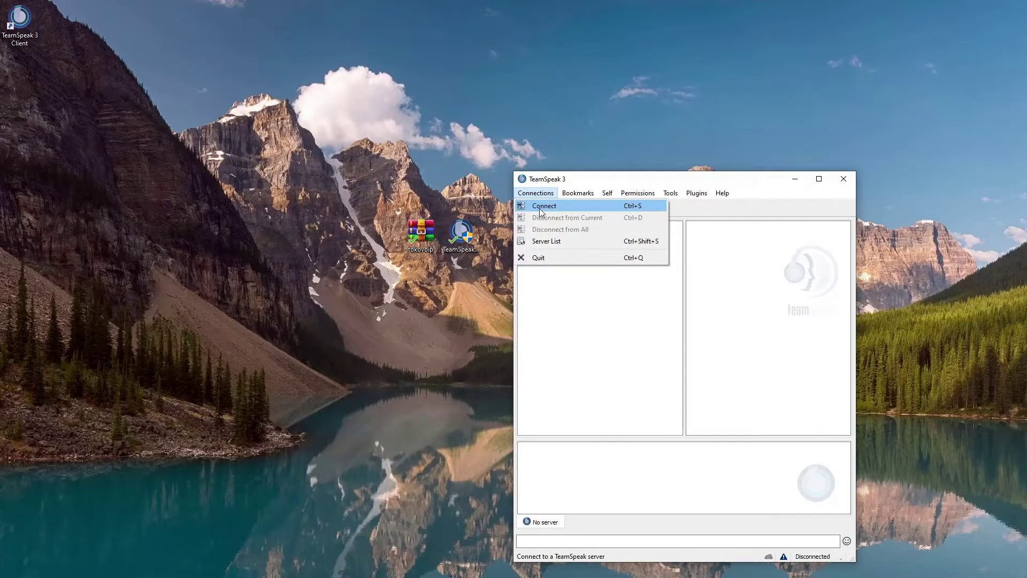
{"action": "left_click", "coordinate": [539, 208]}
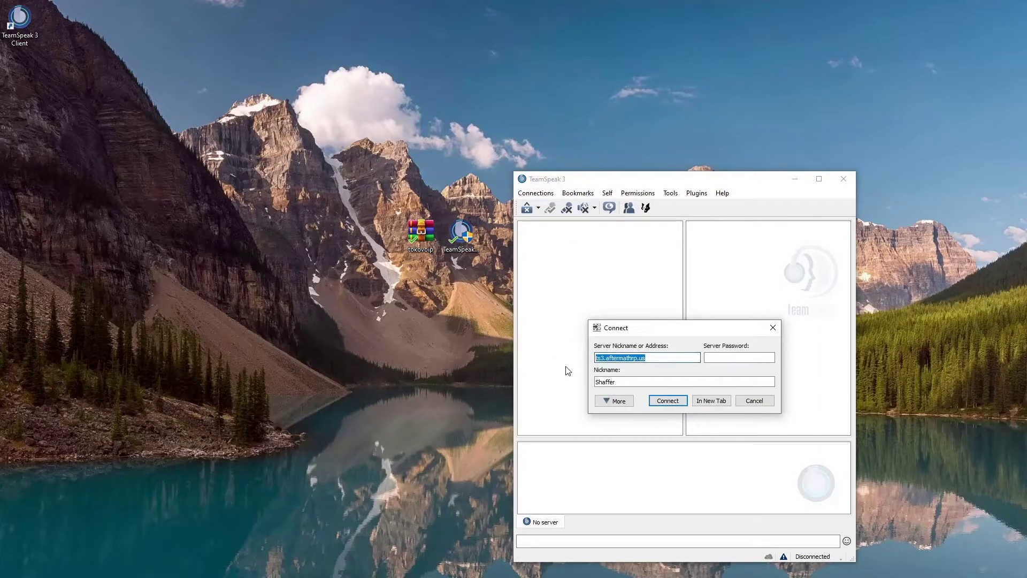
{"action": "type", "text": "147.135.15.32"}
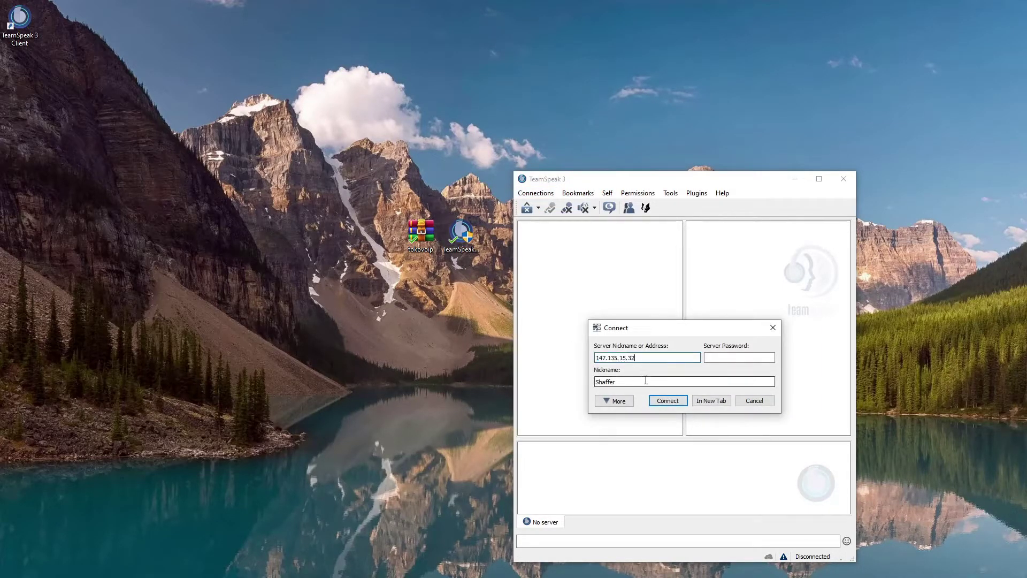
{"action": "left_click", "coordinate": [617, 382]}
{"action": "left_click", "coordinate": [674, 401]}
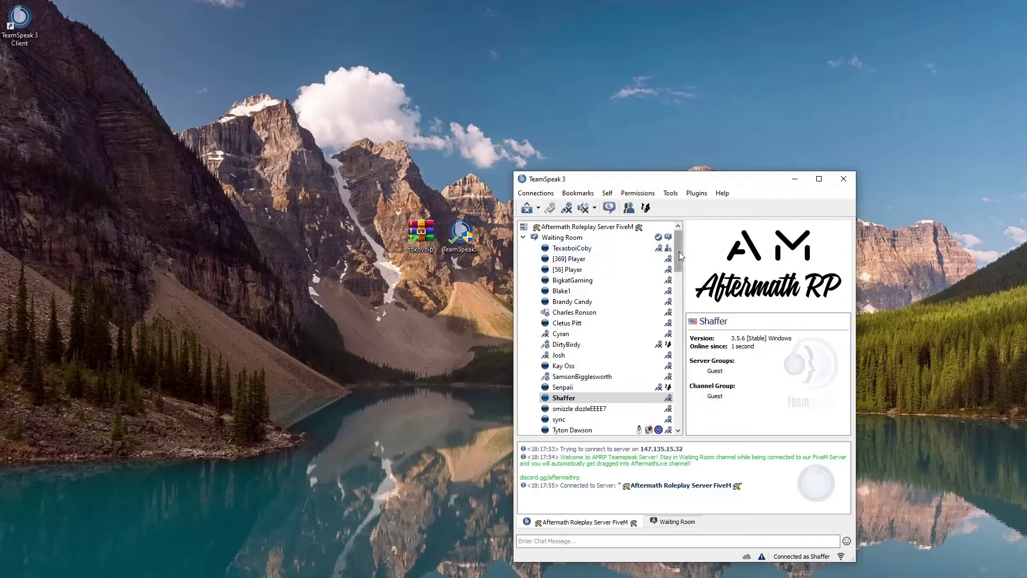
Disconnect from all TeamSpeak servers and bring up Windows search.
{"action": "left_click_drag", "start_coordinate": [677, 251], "coordinate": [688, 224]}
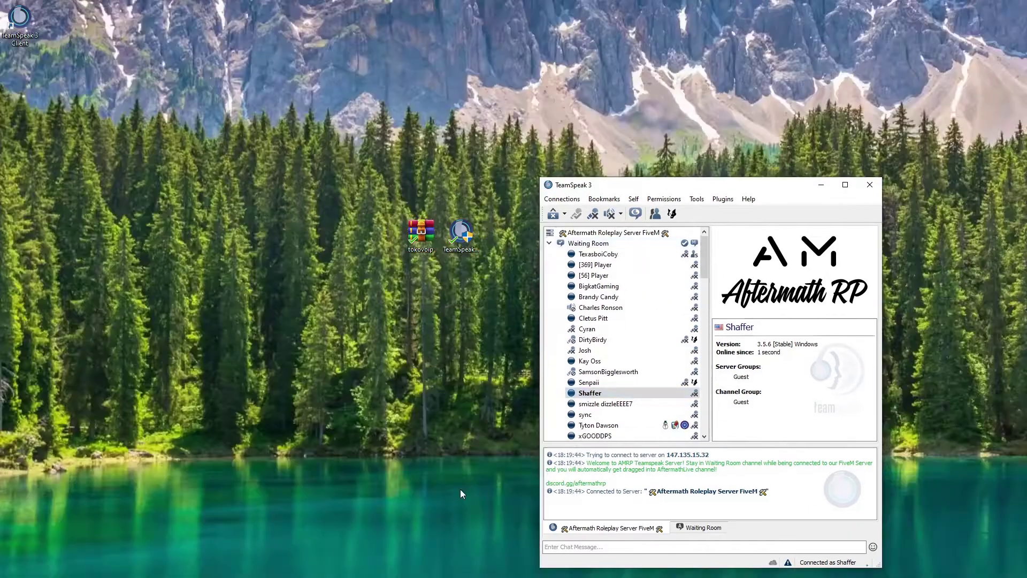
{"action": "left_click", "coordinate": [561, 198]}
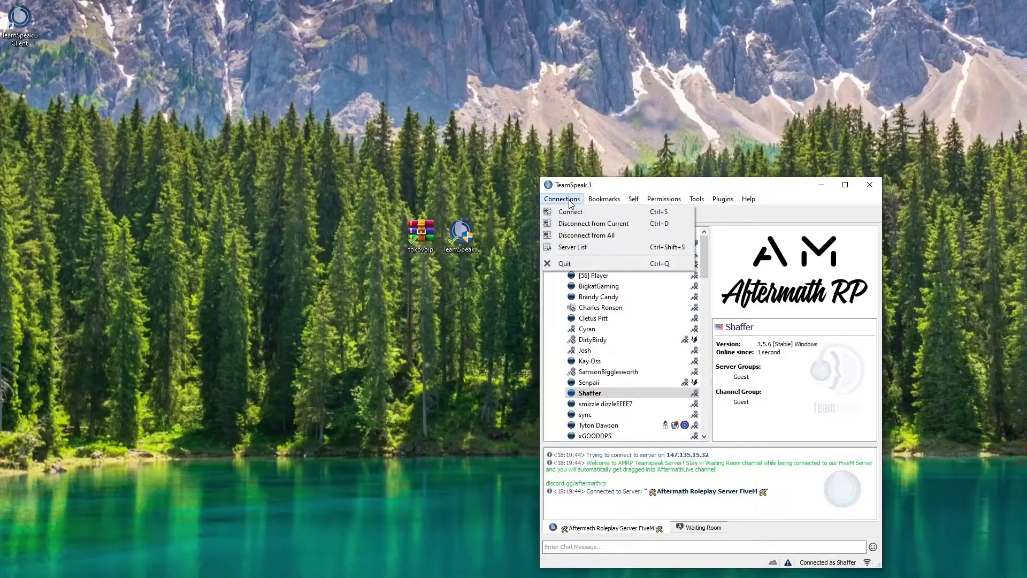
{"action": "left_click", "coordinate": [574, 238]}
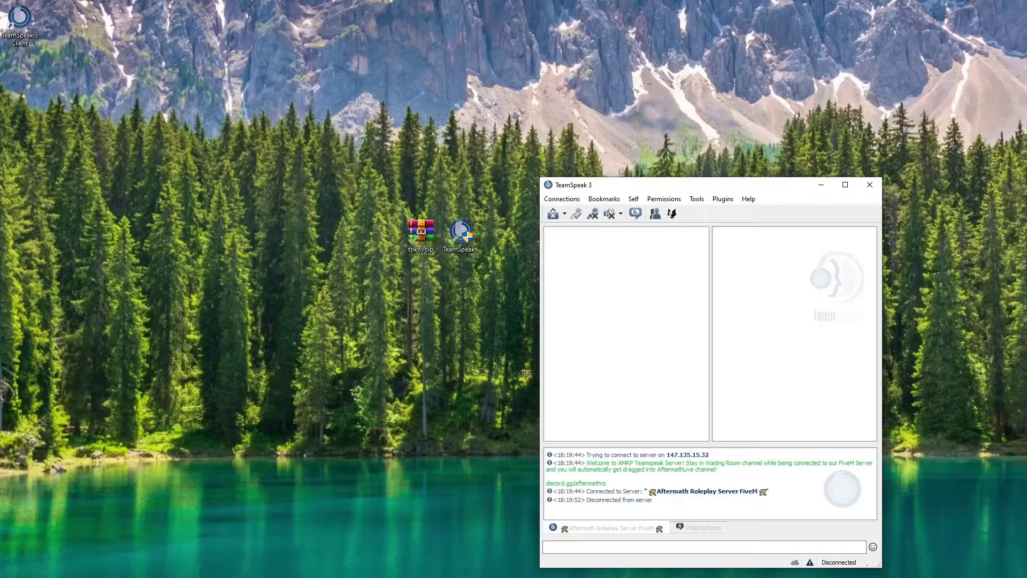
{"action": "key", "text": "super"}
Launch FiveM by searching 'fiv', join the Aftermath RP server, and move FiveM to the top-left.
{"action": "type", "text": "fiv"}
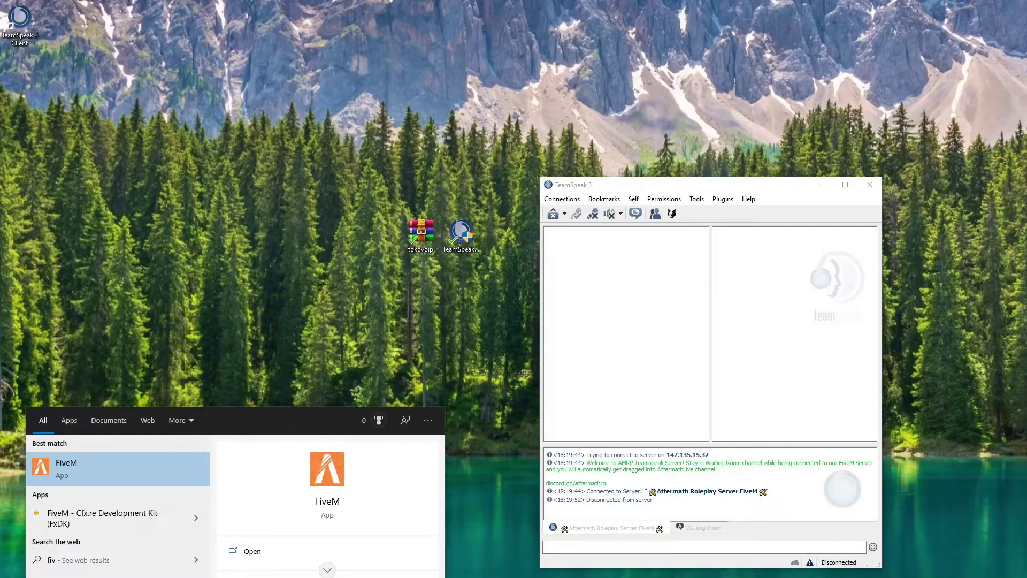
{"action": "key", "text": "Return"}
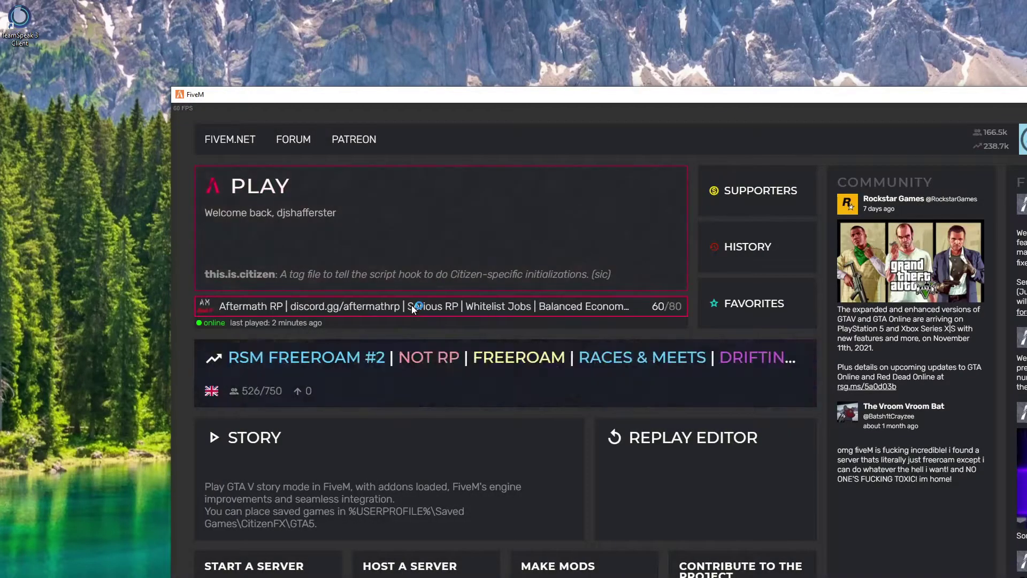
{"action": "left_click", "coordinate": [411, 305]}
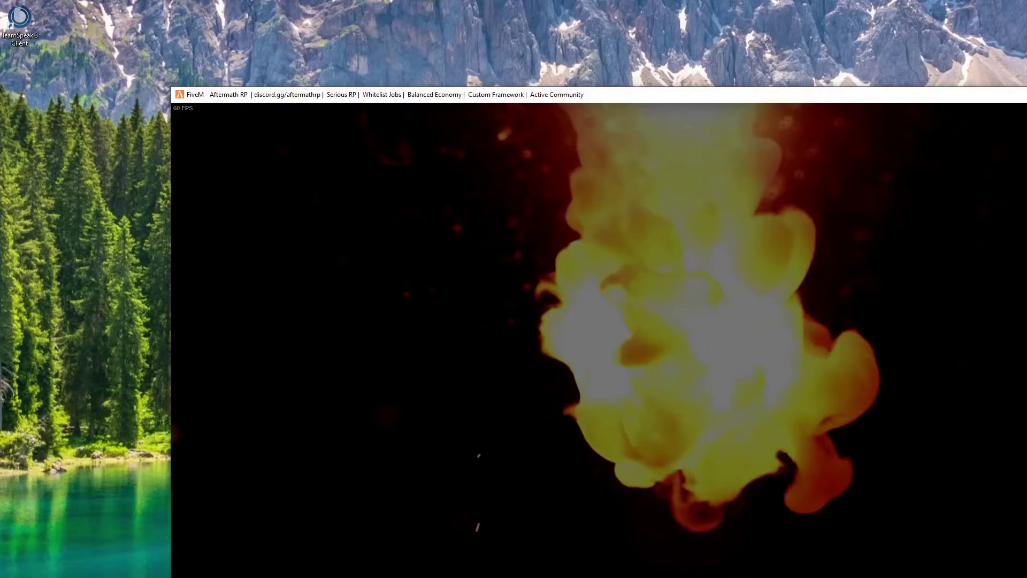
{"action": "key", "text": "alt+Tab"}
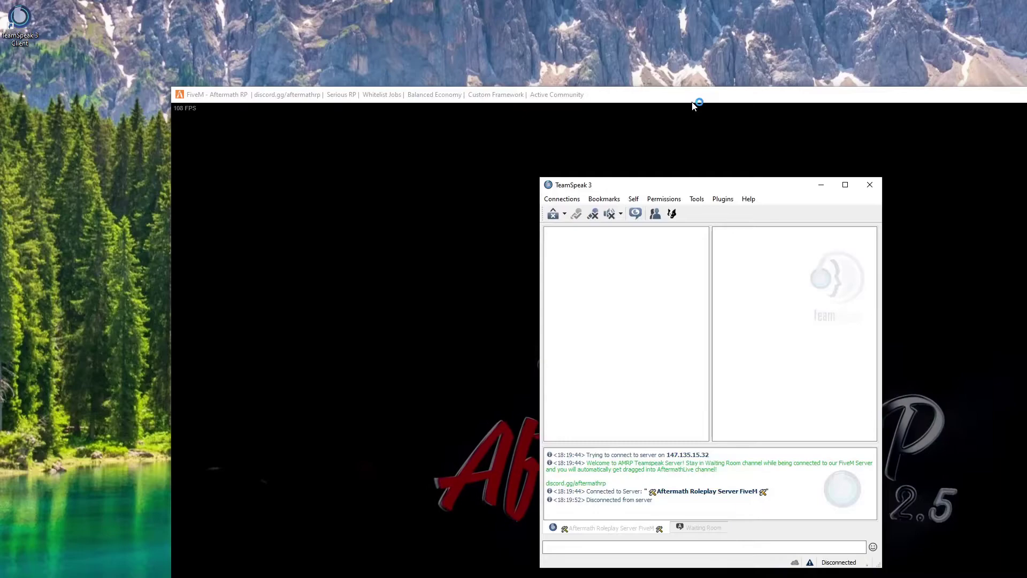
{"action": "left_click_drag", "start_coordinate": [693, 100], "coordinate": [523, 11]}
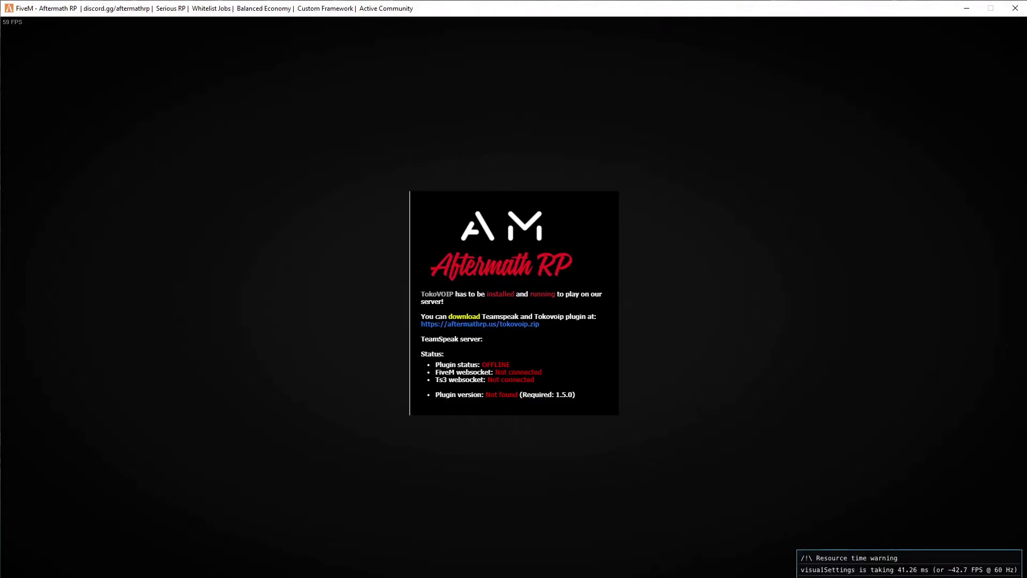
Reconnect TeamSpeak to the Aftermath Roleplay server at 147.135.15.32, then go back to the FiveM welcome screen.
{"action": "key", "text": "alt+Tab"}
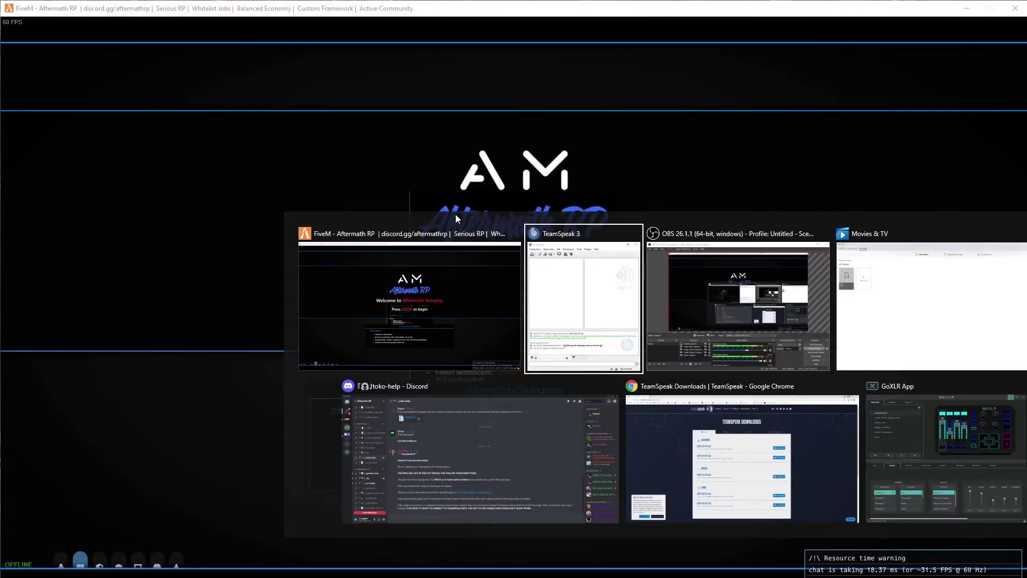
{"action": "left_click", "coordinate": [598, 280]}
{"action": "left_click", "coordinate": [566, 199]}
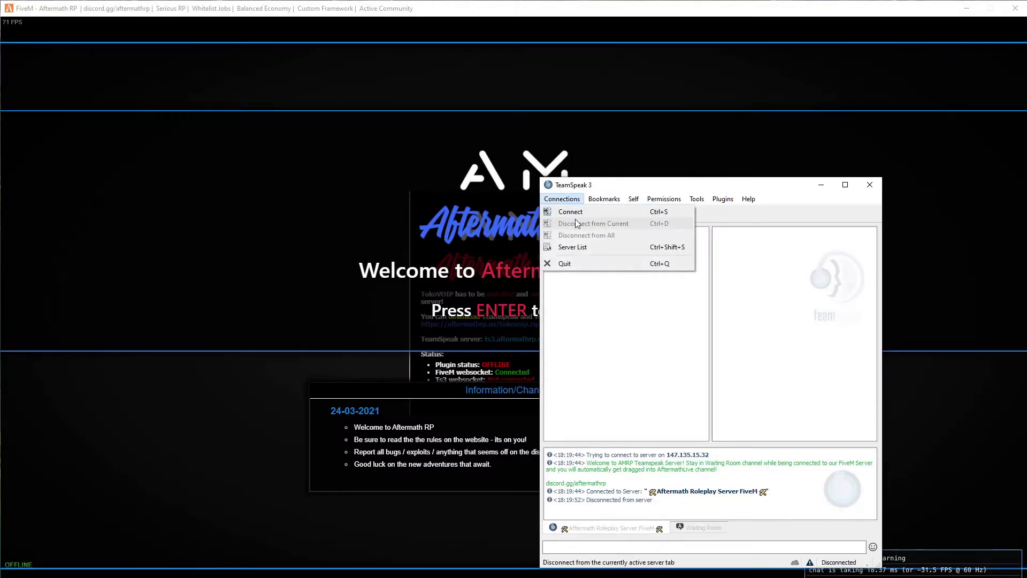
{"action": "left_click", "coordinate": [570, 212]}
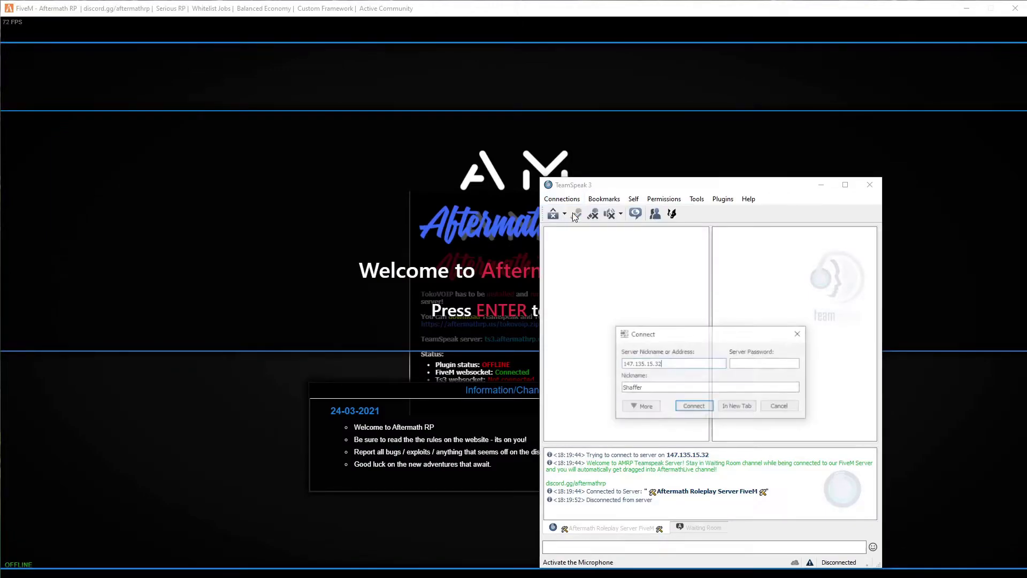
{"action": "left_click", "coordinate": [694, 407]}
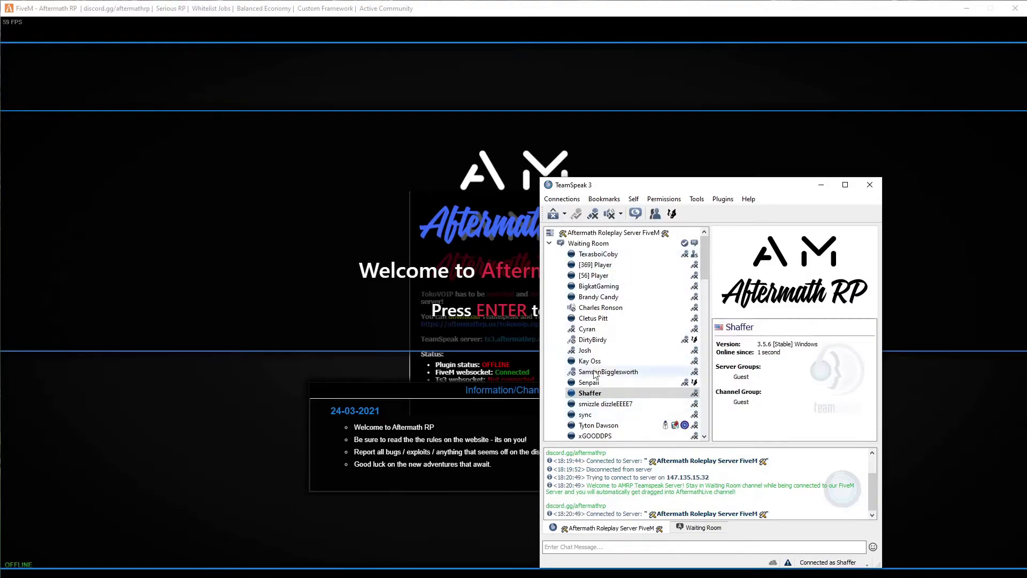
{"action": "left_click", "coordinate": [290, 284]}
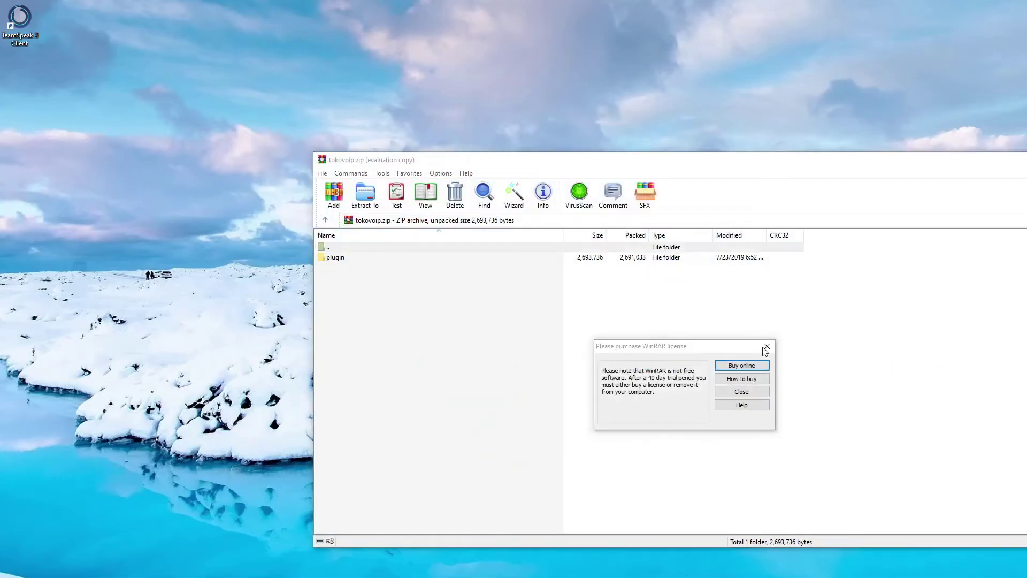
Dismiss the WinRAR licence reminder and copy tokovoip-1.5.4.ts3_plugin from the plugin folder to the desktop.
{"action": "key", "text": "Escape"}
{"action": "double_click", "coordinate": [347, 259]}
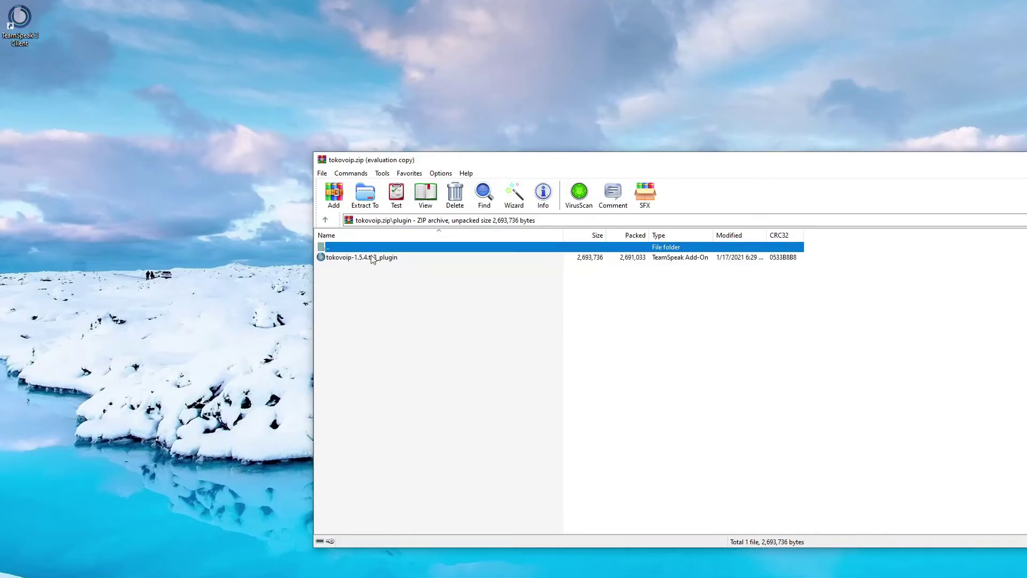
{"action": "left_click_drag", "start_coordinate": [374, 259], "coordinate": [266, 286]}
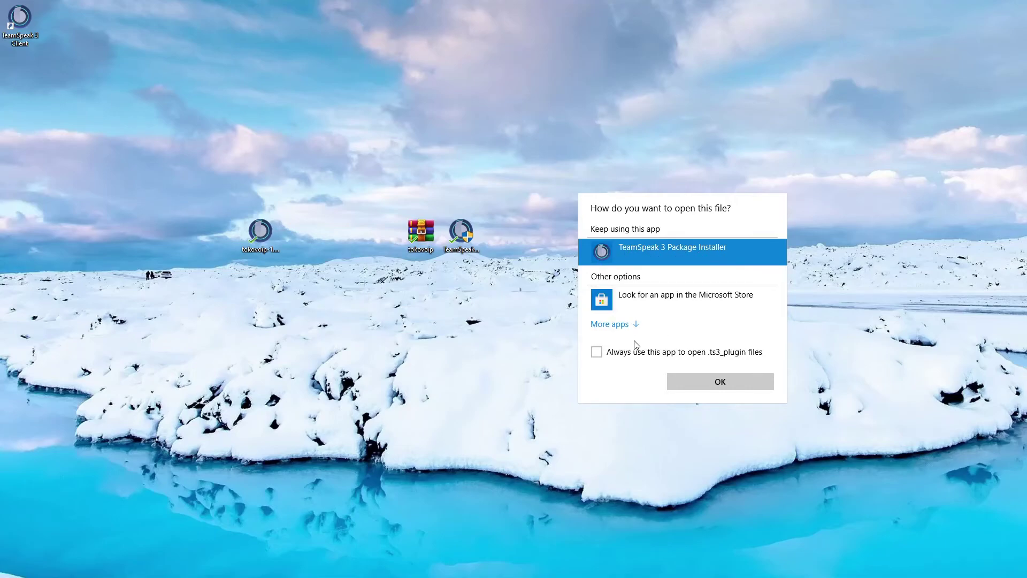
Pick package_inst from C:\Program Files\TeamSpeak 3 Client as the app to open the plugin file.
{"action": "left_click", "coordinate": [623, 324]}
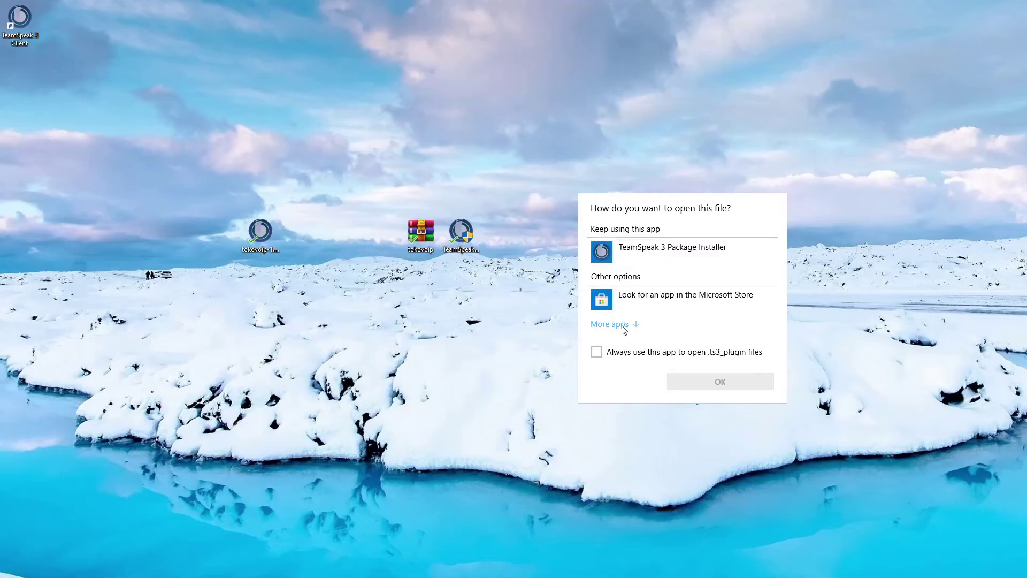
{"action": "scroll", "coordinate": [708, 336], "scroll_direction": "down", "scroll_amount": 5}
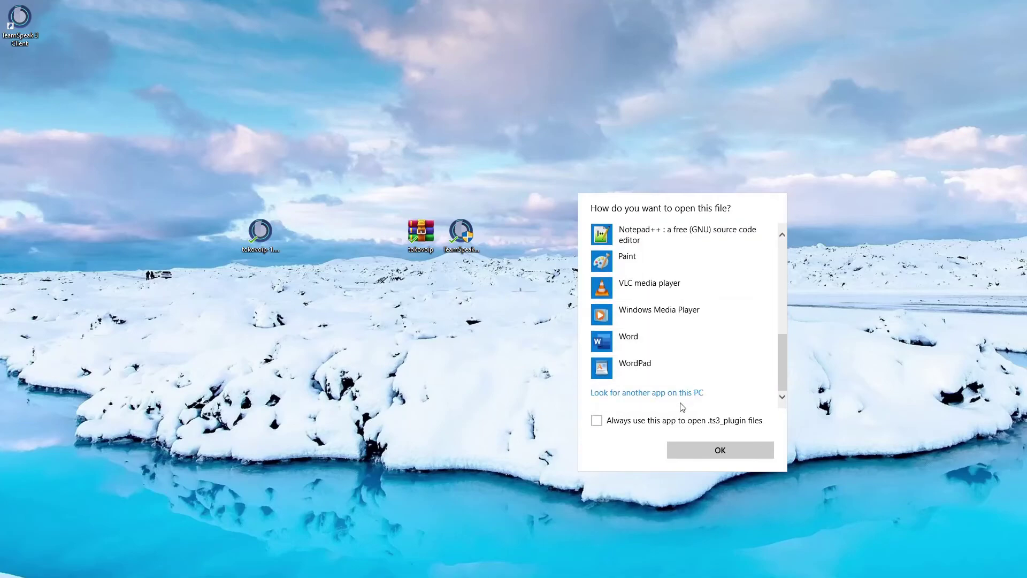
{"action": "left_click", "coordinate": [650, 394]}
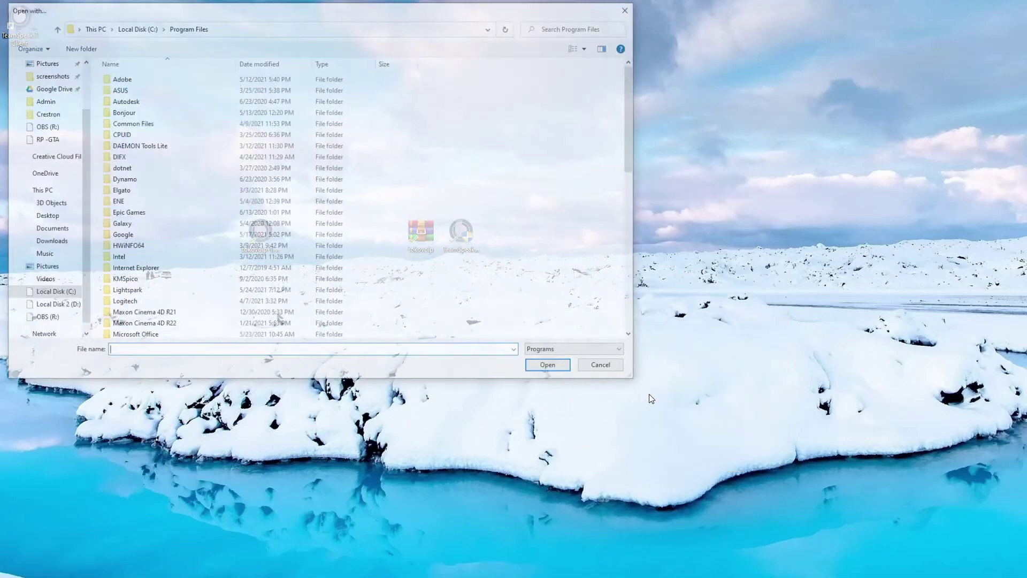
{"action": "scroll", "coordinate": [225, 207], "scroll_direction": "down", "scroll_amount": 13}
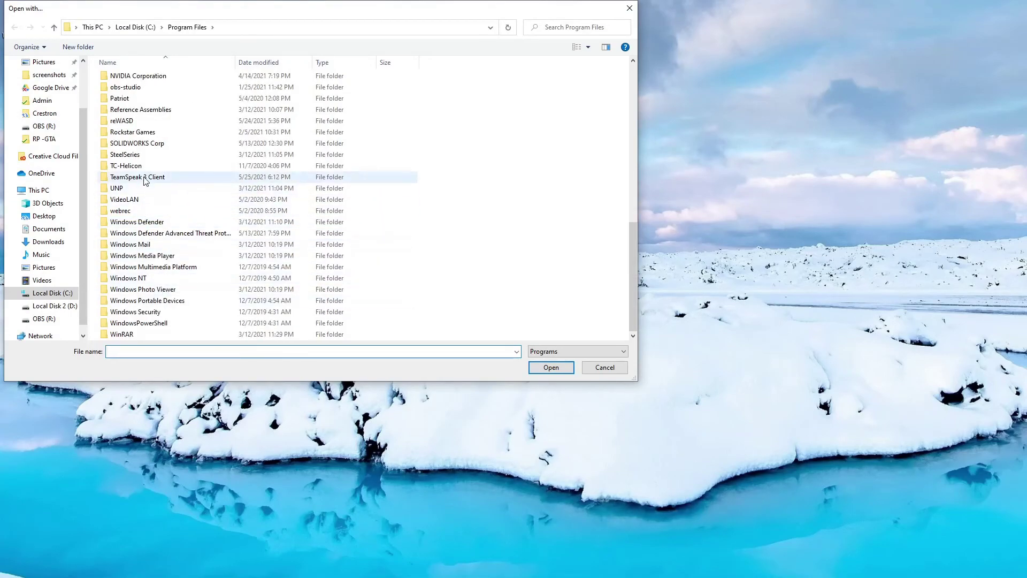
{"action": "double_click", "coordinate": [181, 180]}
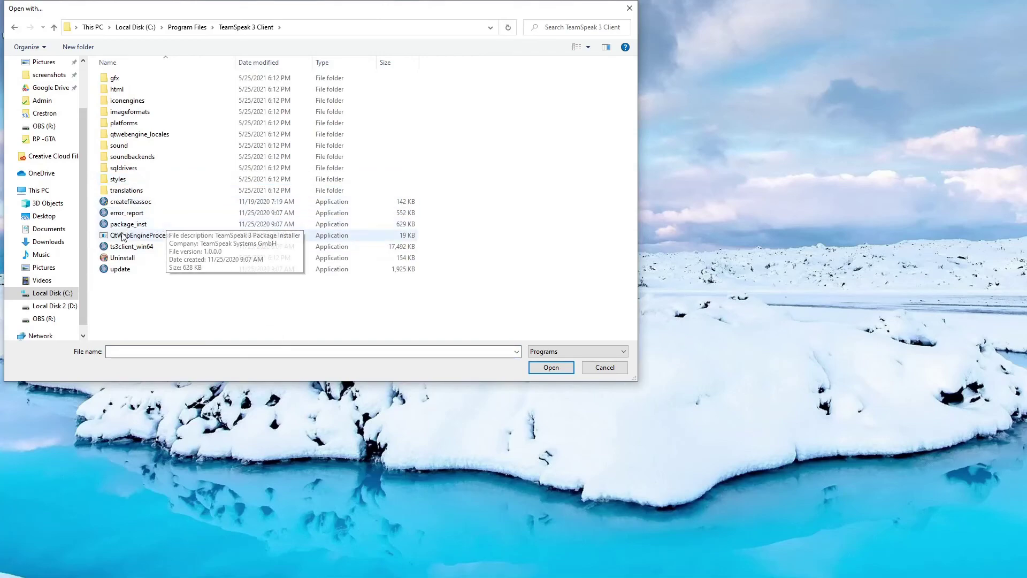
{"action": "left_click", "coordinate": [165, 228]}
Open tokovoip-1.5.4.ts3_plugin with package_inst to launch the TeamSpeak Add-On installer.
{"action": "left_click", "coordinate": [562, 367]}
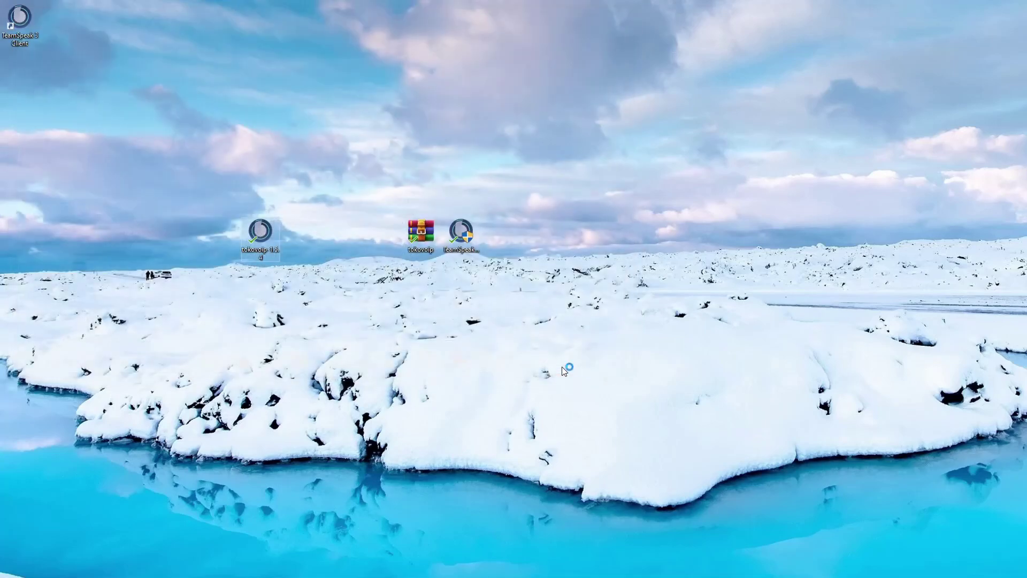